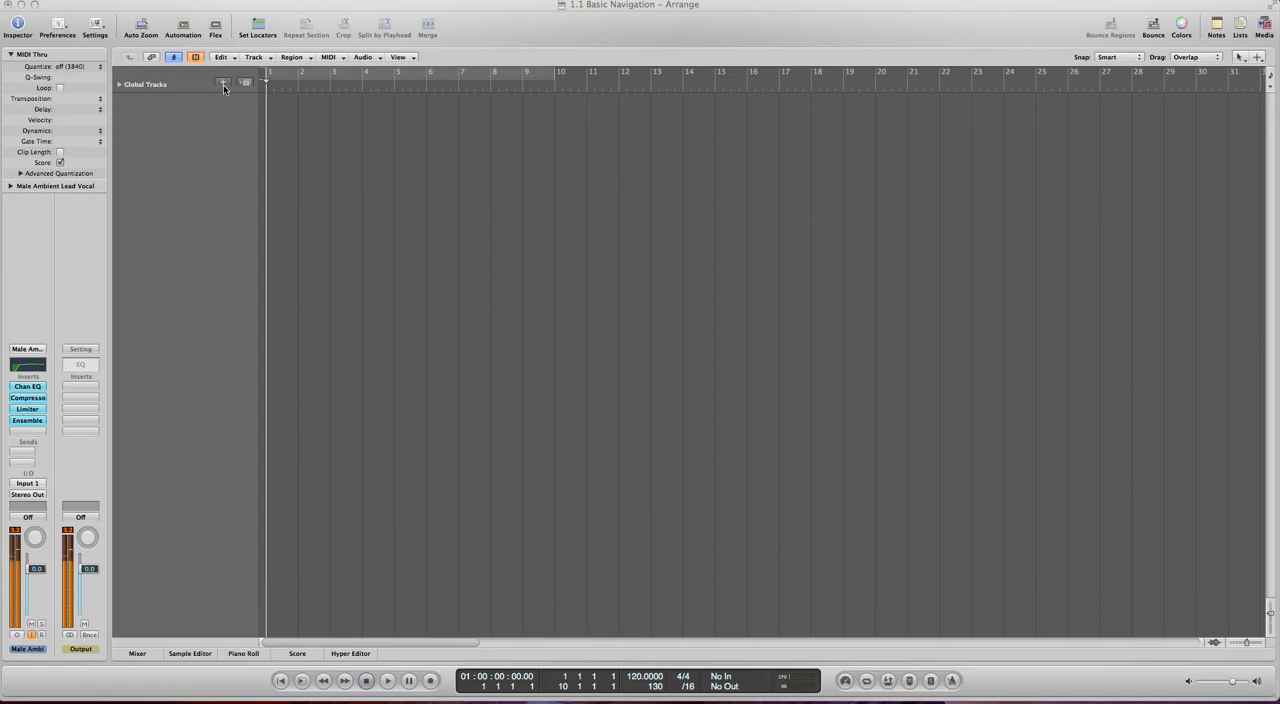
- Create one new mono audio track with Input 1 as its input and Output 1-2 as its output
{"action": "left_click", "coordinate": [223, 84]}
{"action": "left_click", "coordinate": [567, 54]}
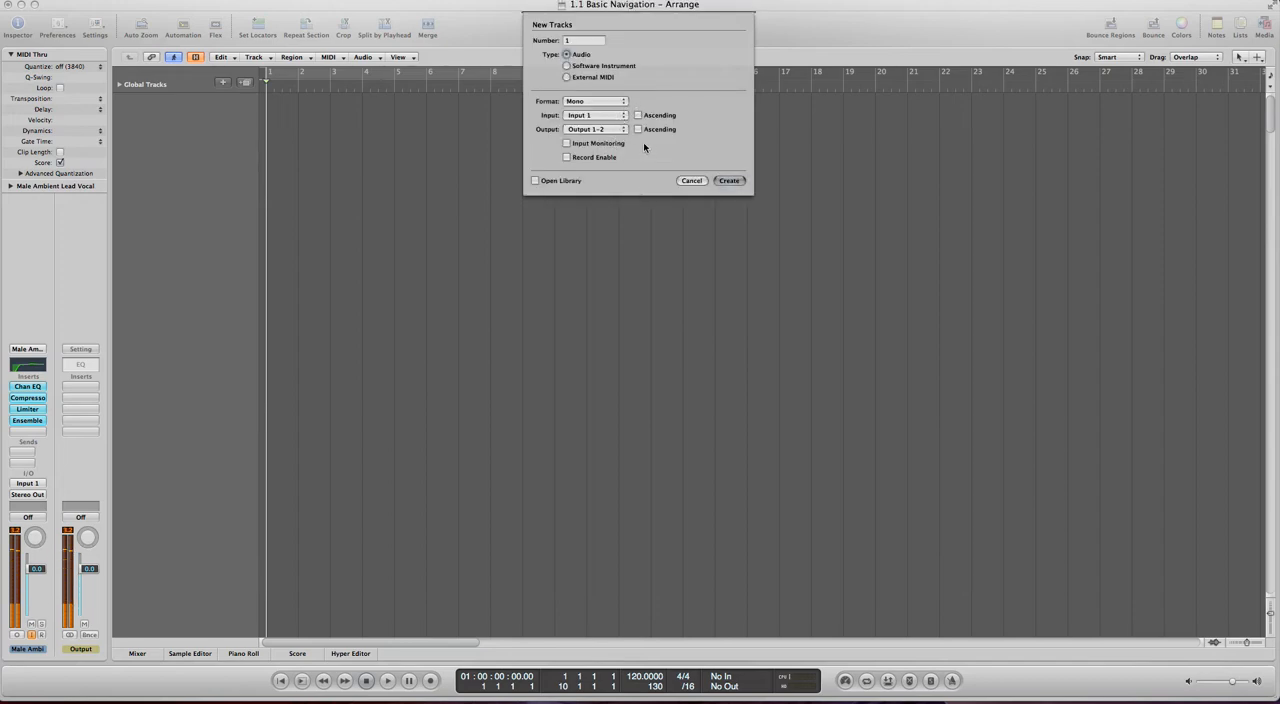
{"action": "left_click", "coordinate": [728, 181]}
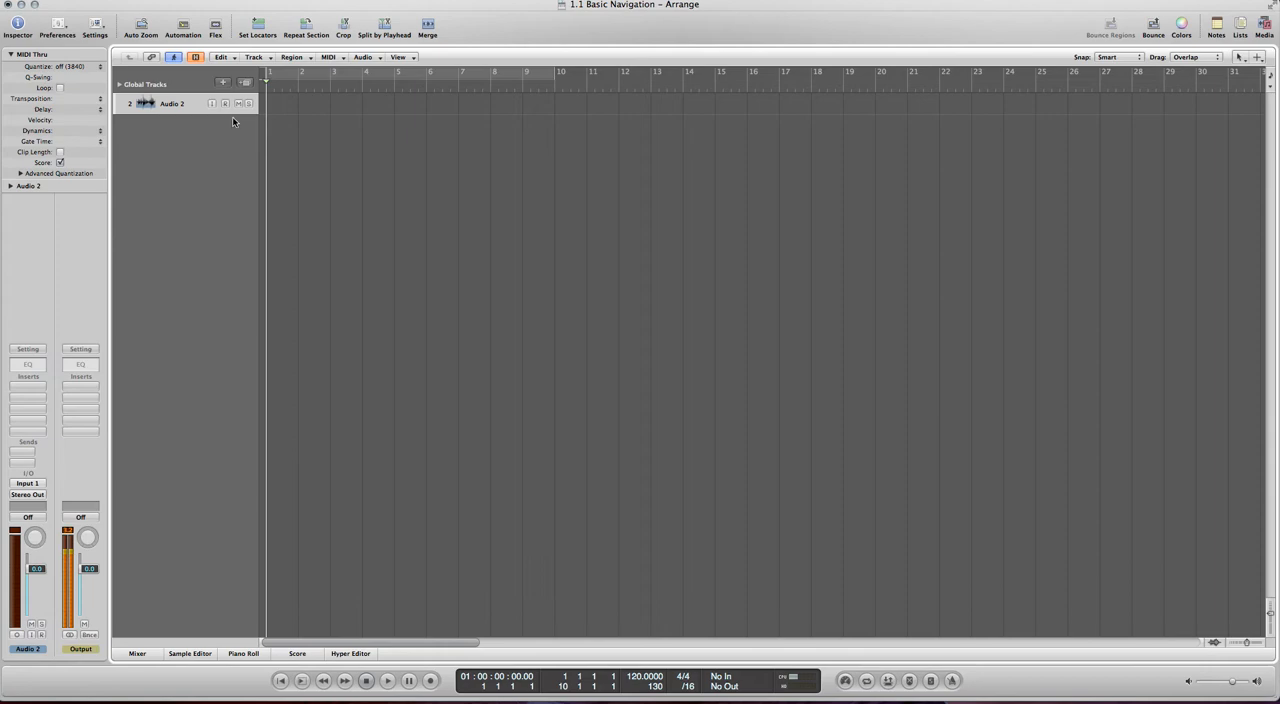
- Arm the Audio 2 track, record a voice take about eight bars long from bar 1, and return the playhead to the start
{"action": "left_click", "coordinate": [226, 104]}
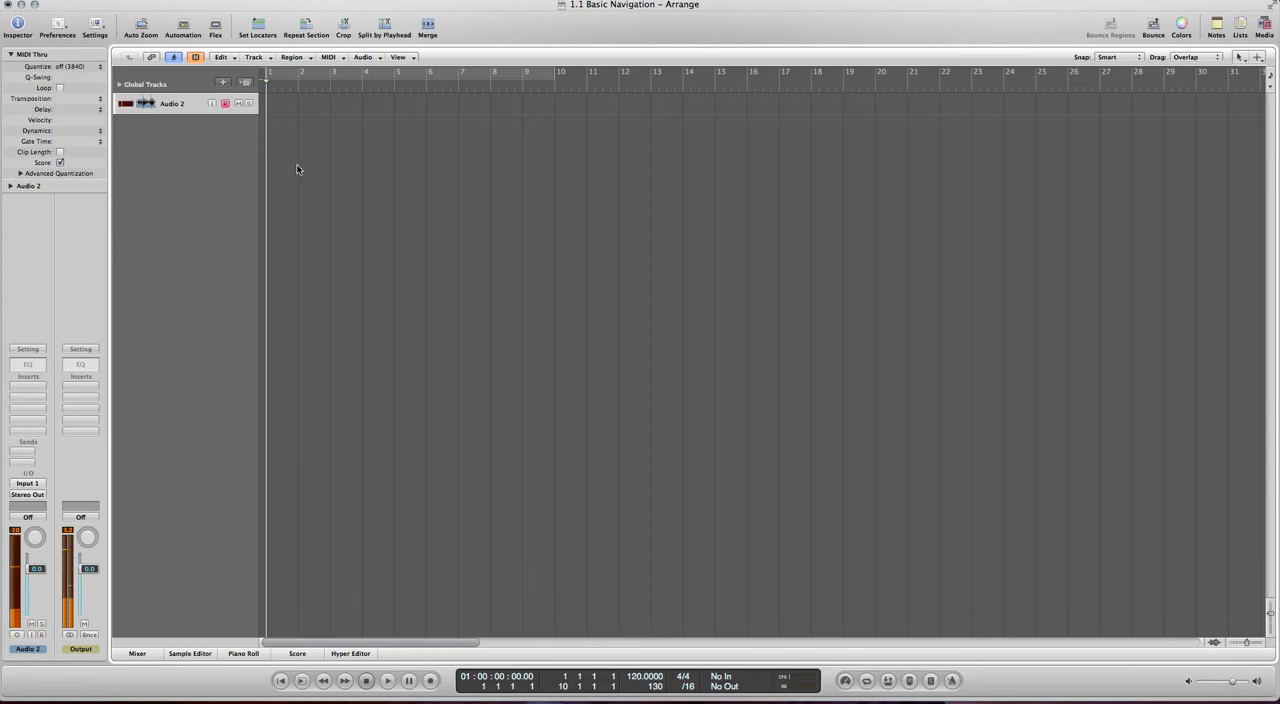
{"action": "left_click", "coordinate": [427, 684]}
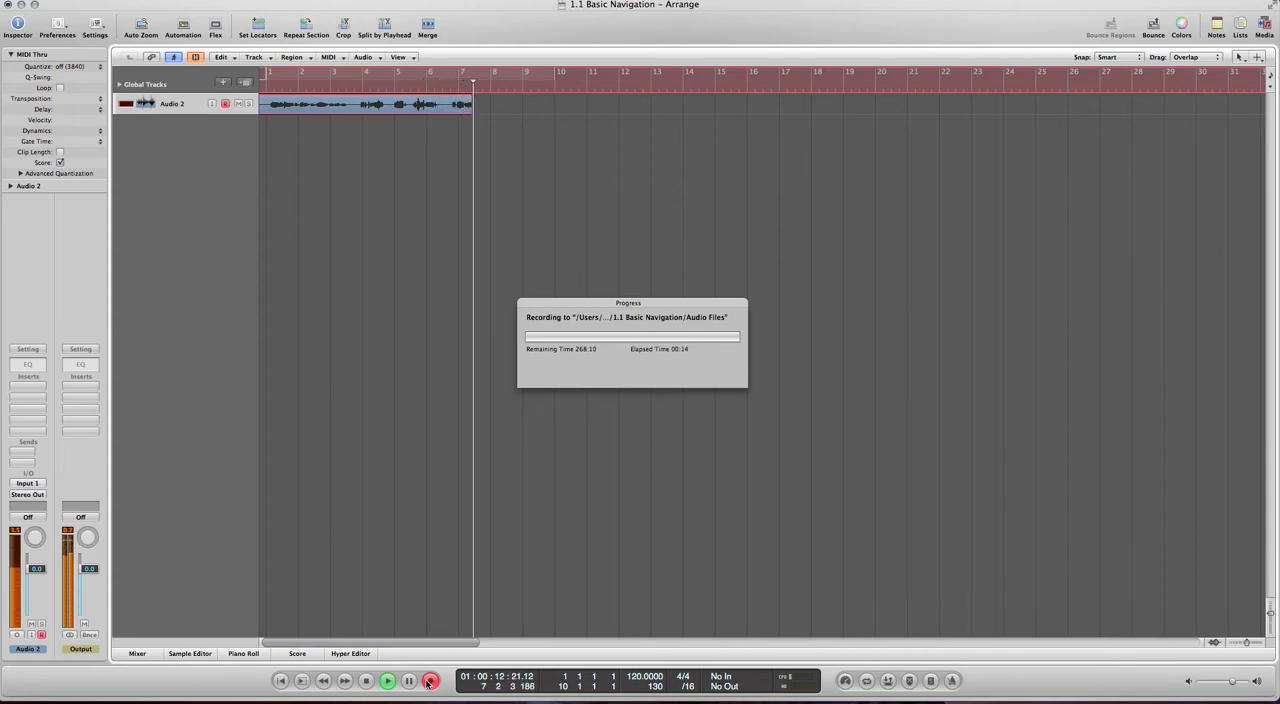
{"action": "left_click", "coordinate": [364, 681]}
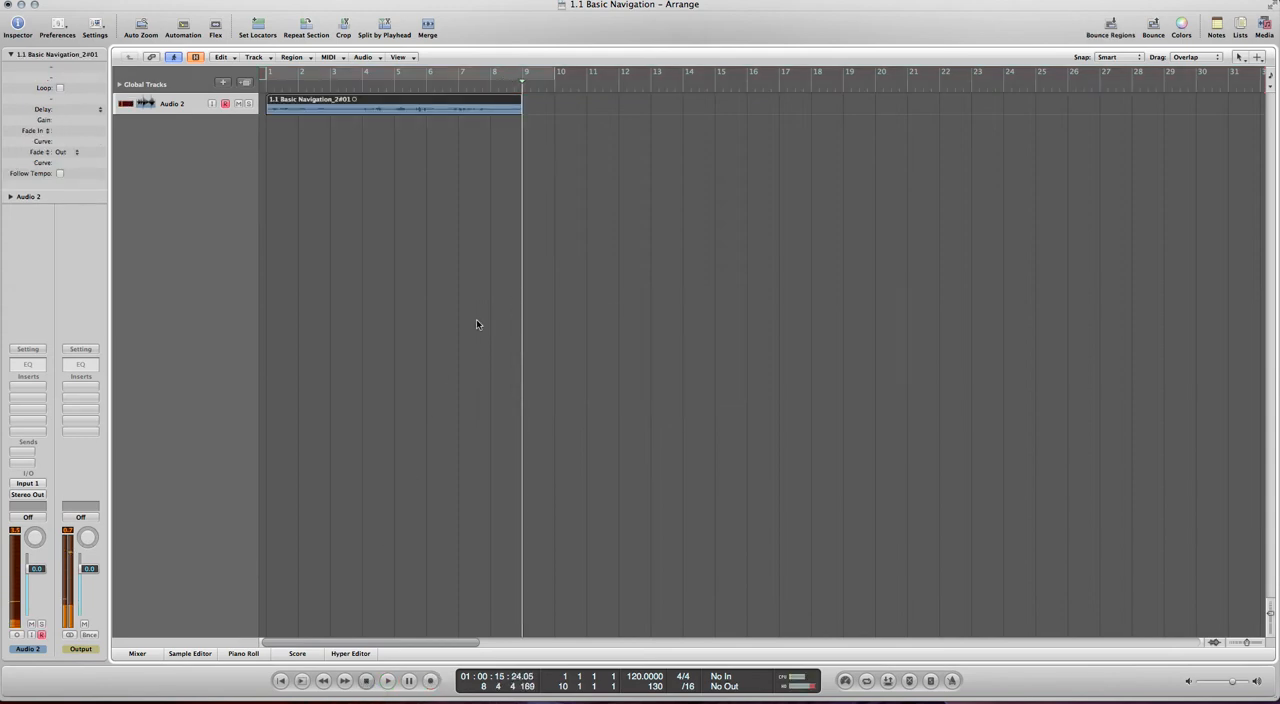
{"action": "key", "text": "Return"}
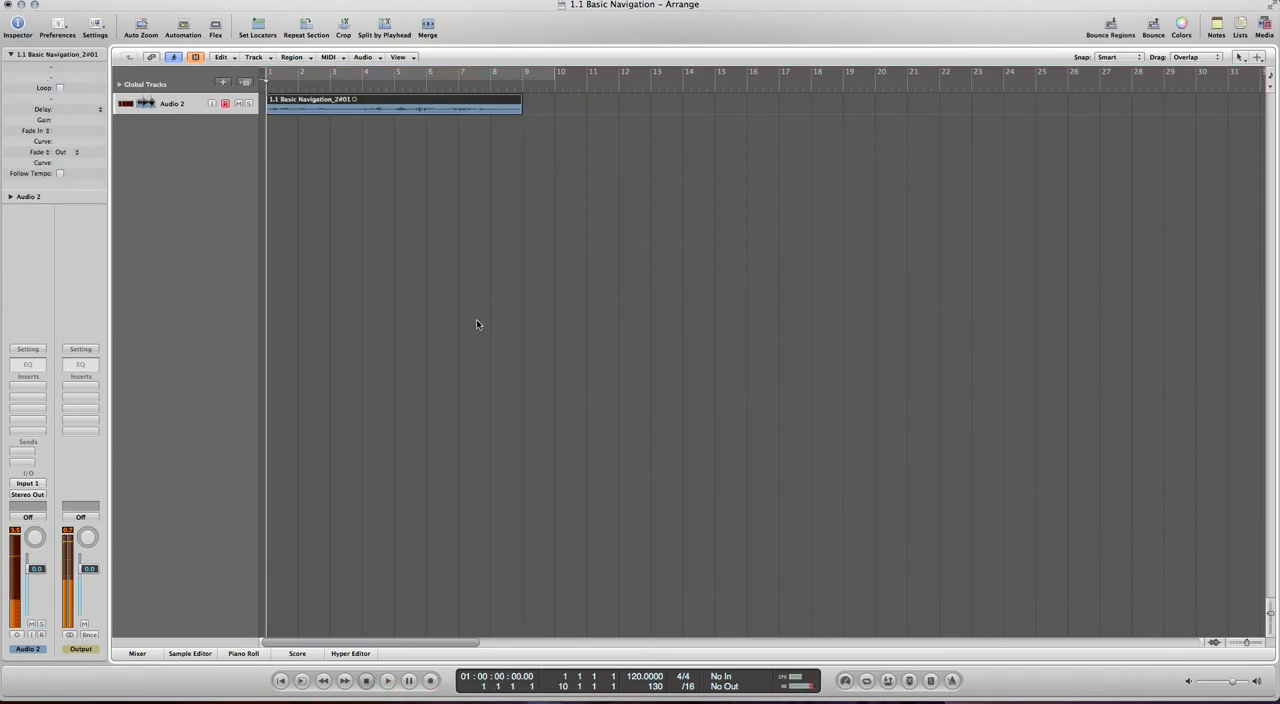
- Normalize the recorded region in the Sample Editor, and close the editor
{"action": "double_click", "coordinate": [405, 101]}
{"action": "left_click", "coordinate": [266, 457]}
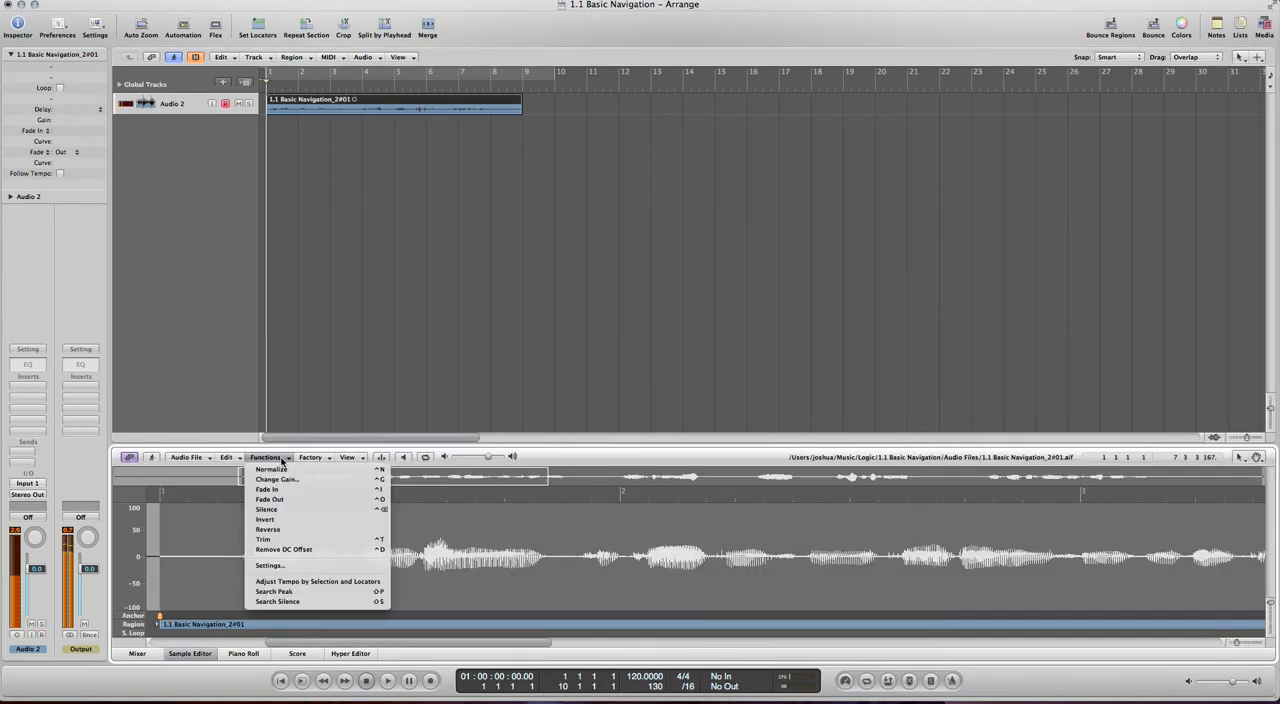
{"action": "left_click", "coordinate": [286, 470]}
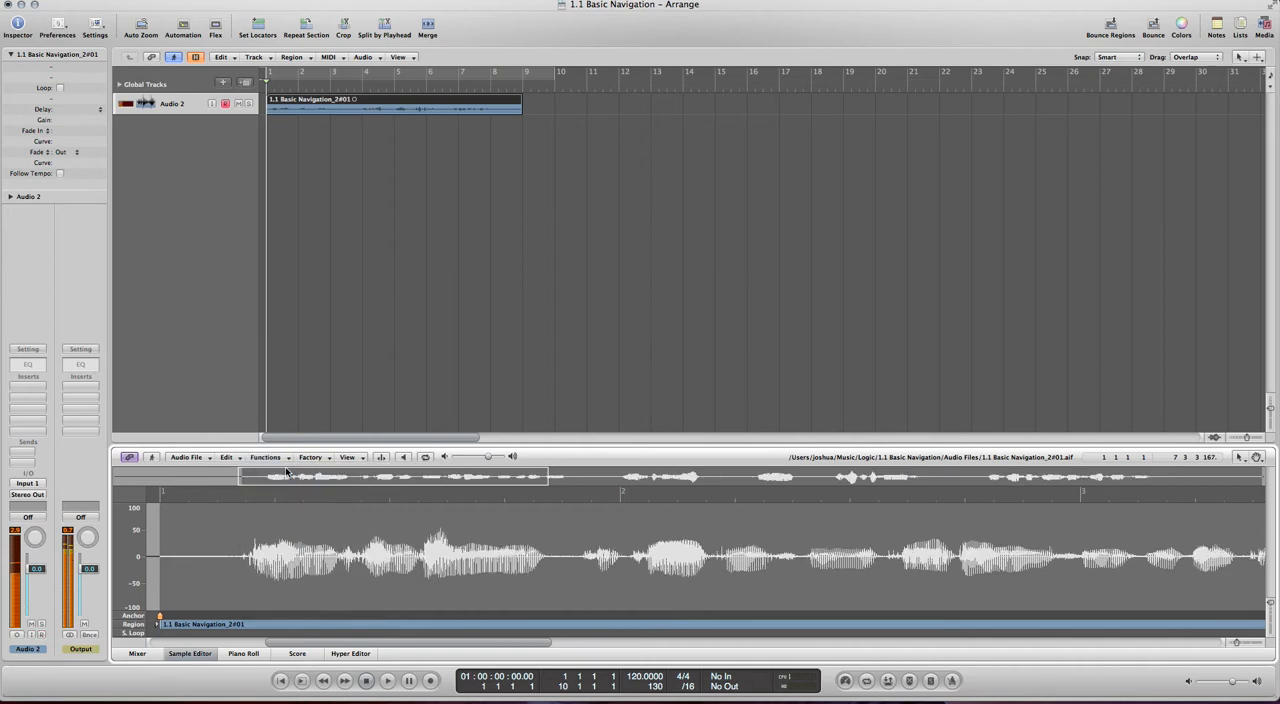
{"action": "left_click", "coordinate": [357, 333]}
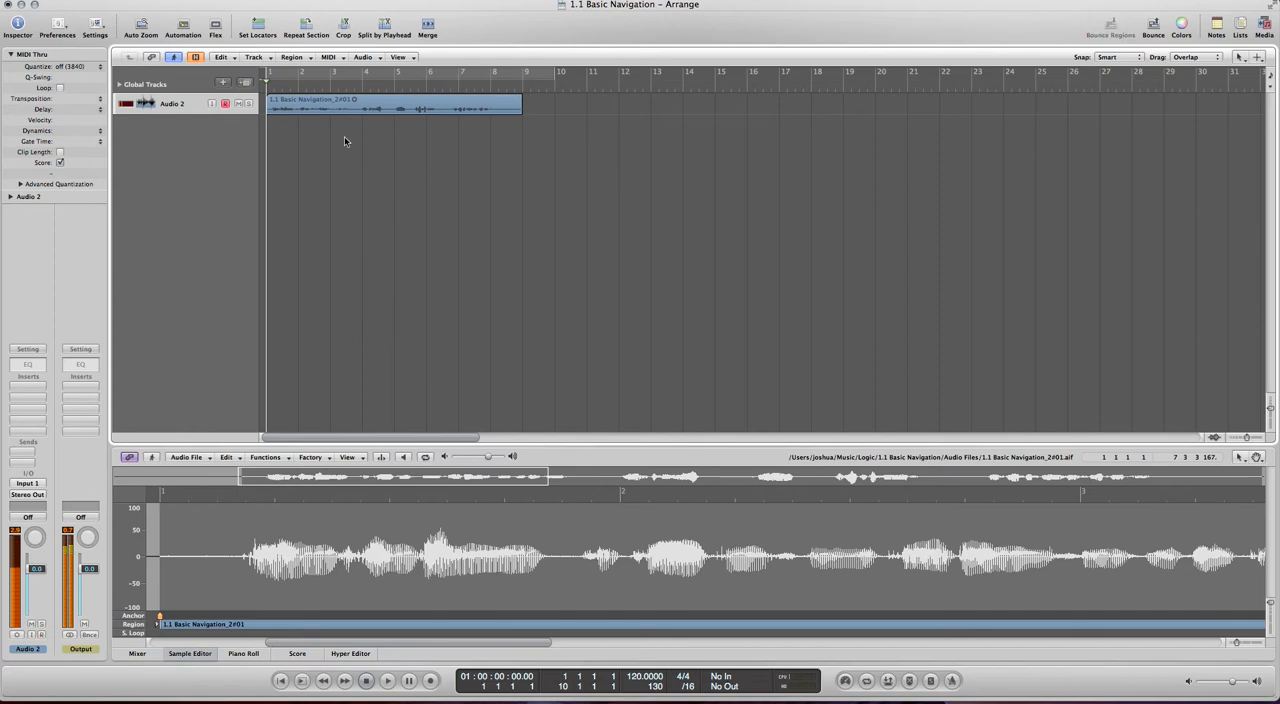
{"action": "left_click", "coordinate": [193, 655]}
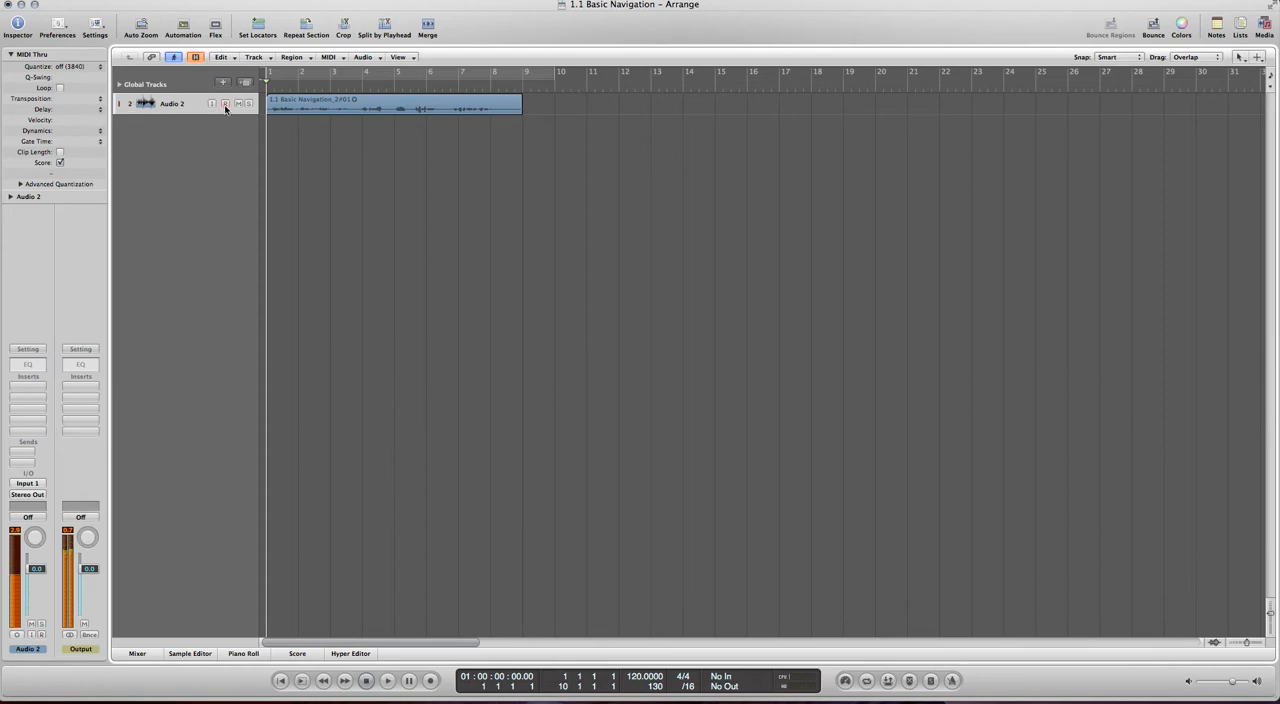
- Play back the beginning of the recording and examine its enlarged waveform along the whole region
{"action": "key", "text": "space"}
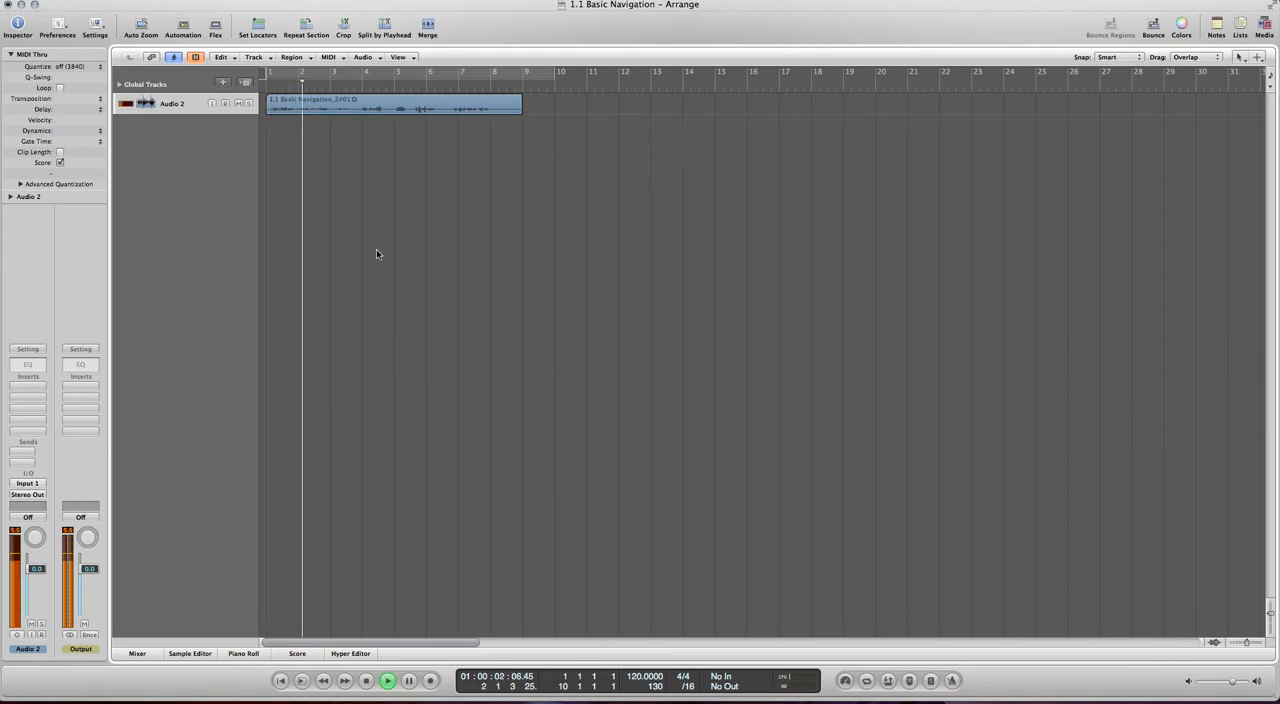
{"action": "key", "text": "space"}
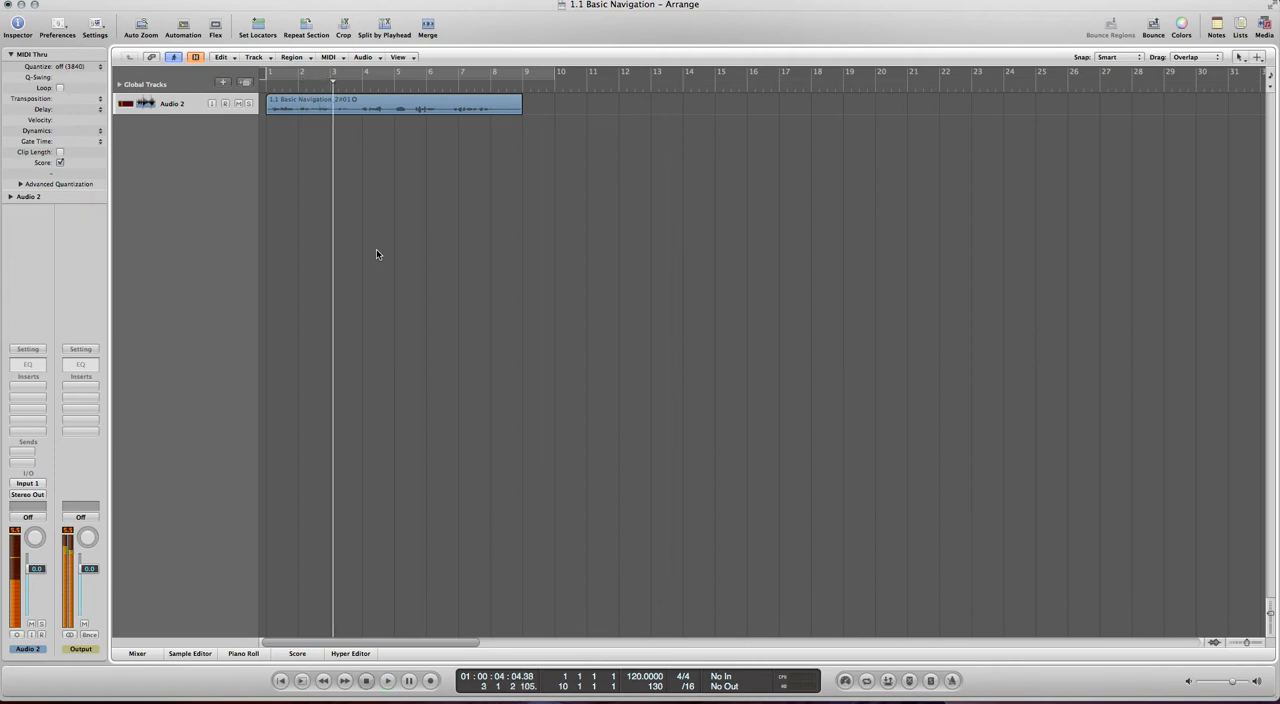
{"action": "key", "text": "Return"}
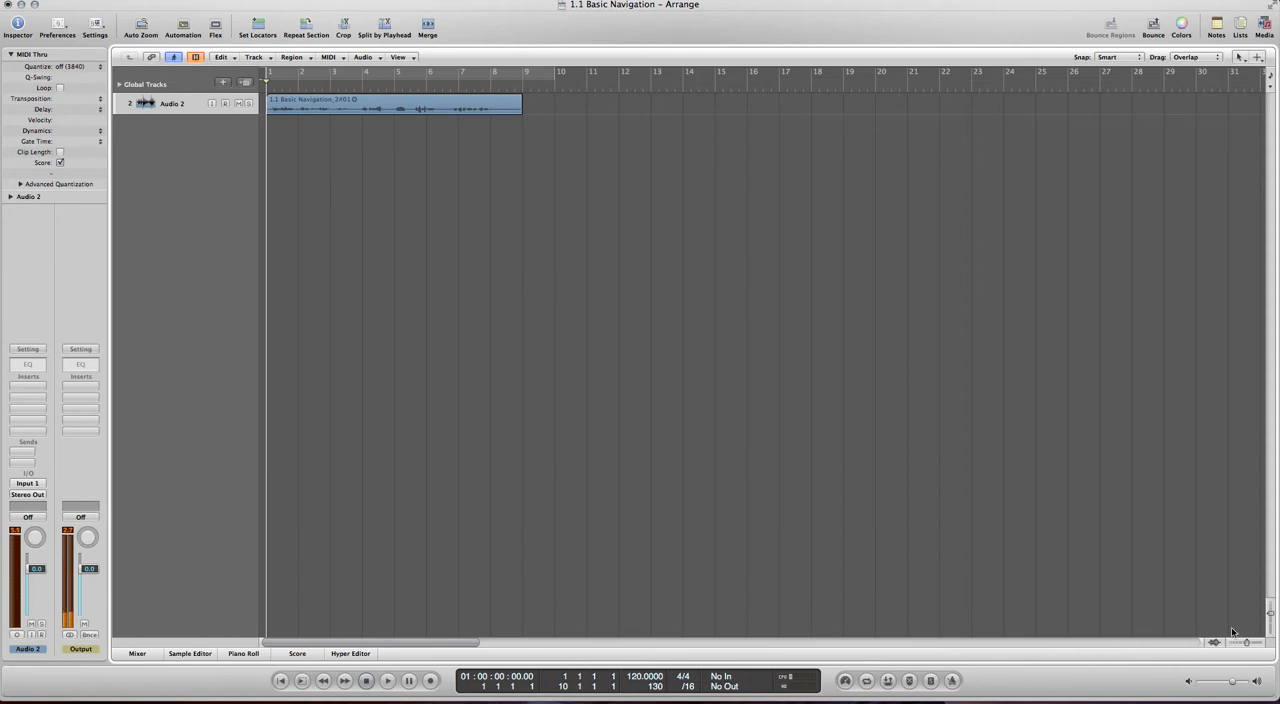
{"action": "left_click_drag", "start_coordinate": [1271, 615], "coordinate": [1252, 648]}
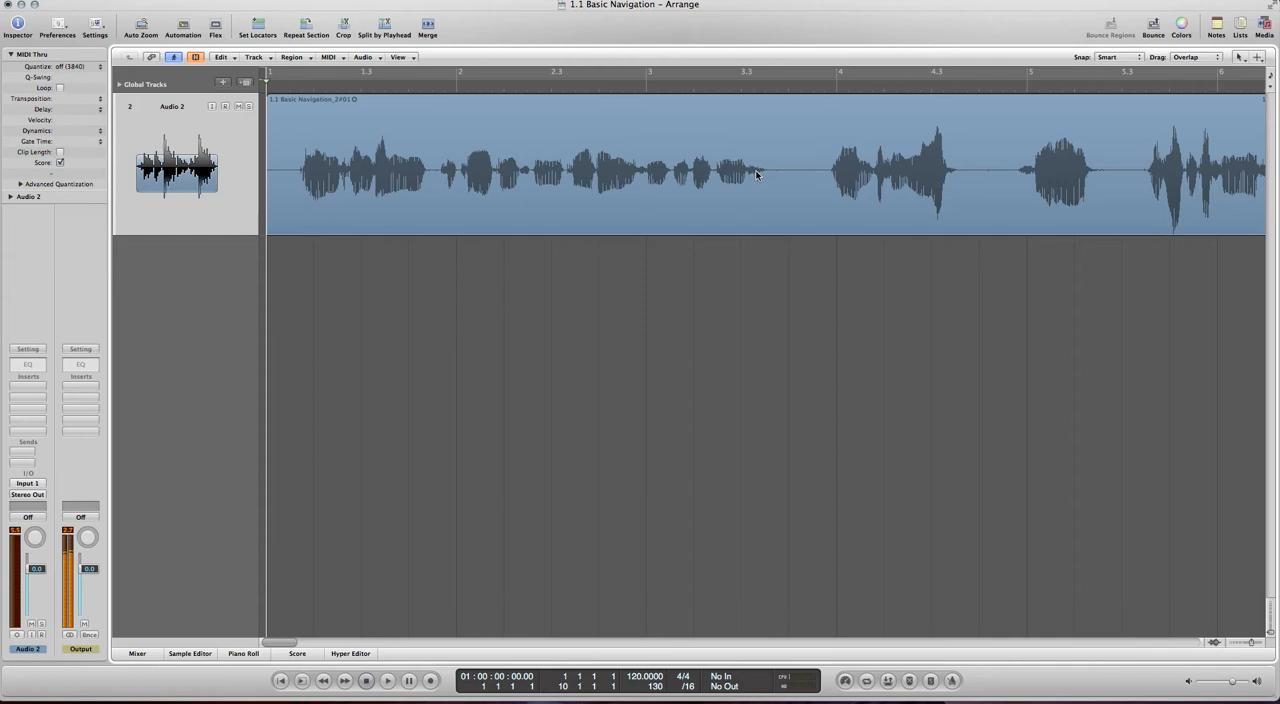
{"action": "scroll", "coordinate": [928, 339], "scroll_direction": "right", "scroll_amount": 10}
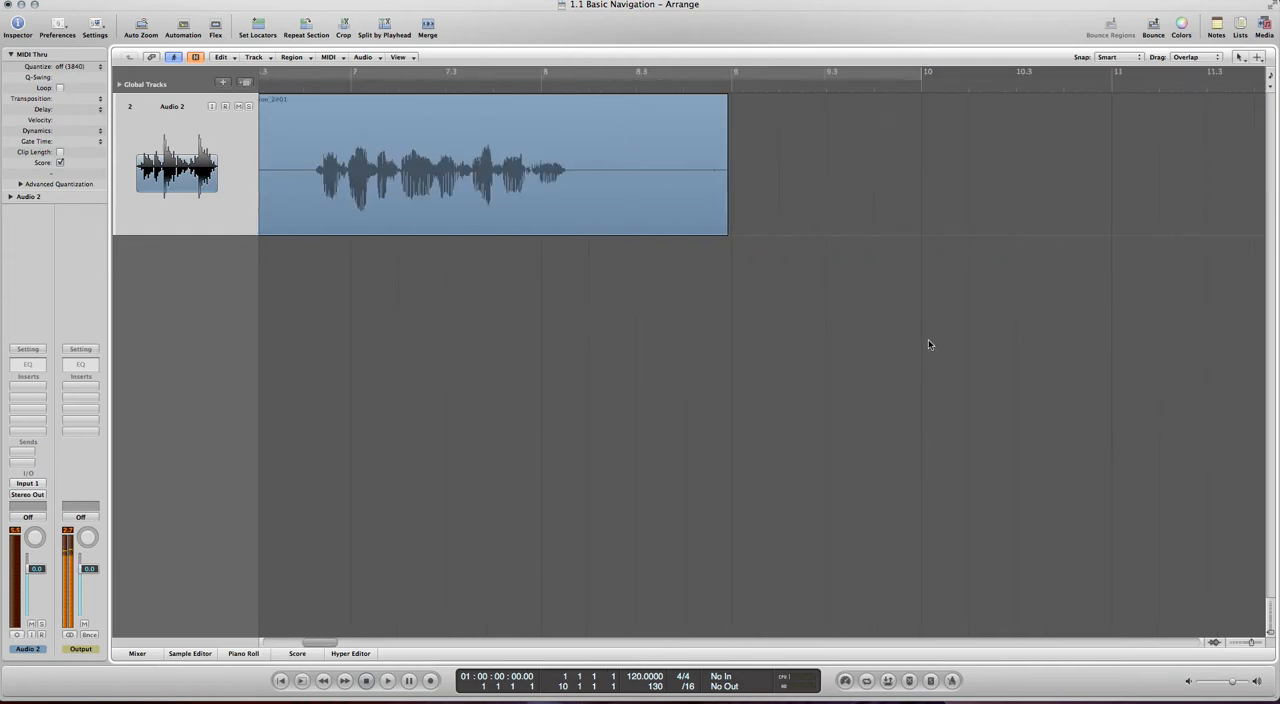
{"action": "scroll", "coordinate": [928, 339], "scroll_direction": "left", "scroll_amount": 10}
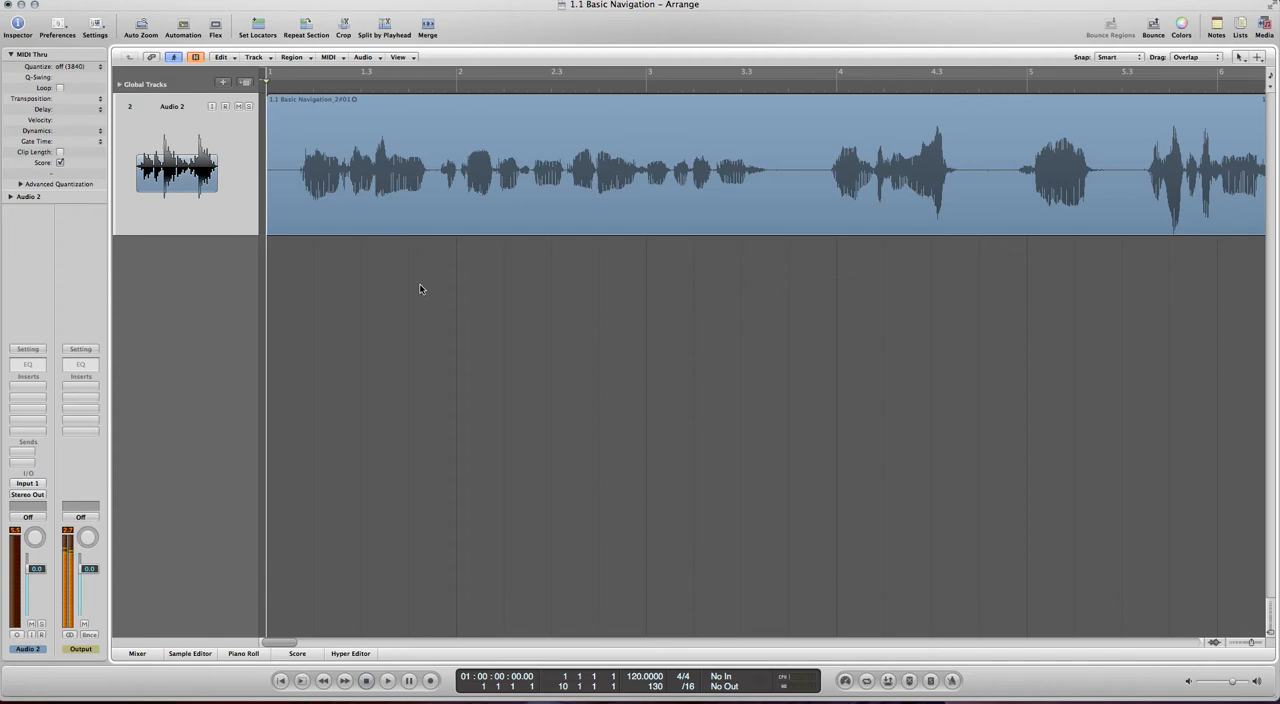
- Insert a Compressor in the first insert slot of the Audio 2 track and place its window below the waveform
{"action": "left_click", "coordinate": [31, 390]}
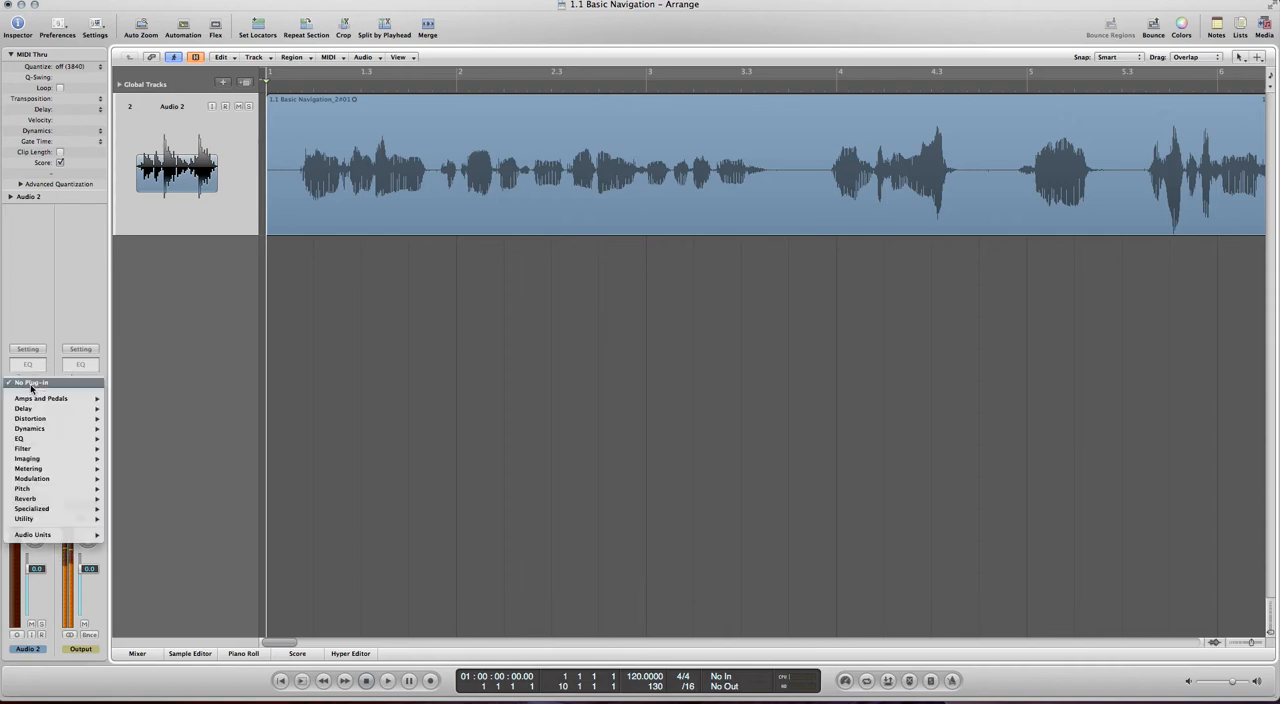
{"action": "mouse_move", "coordinate": [73, 464]}
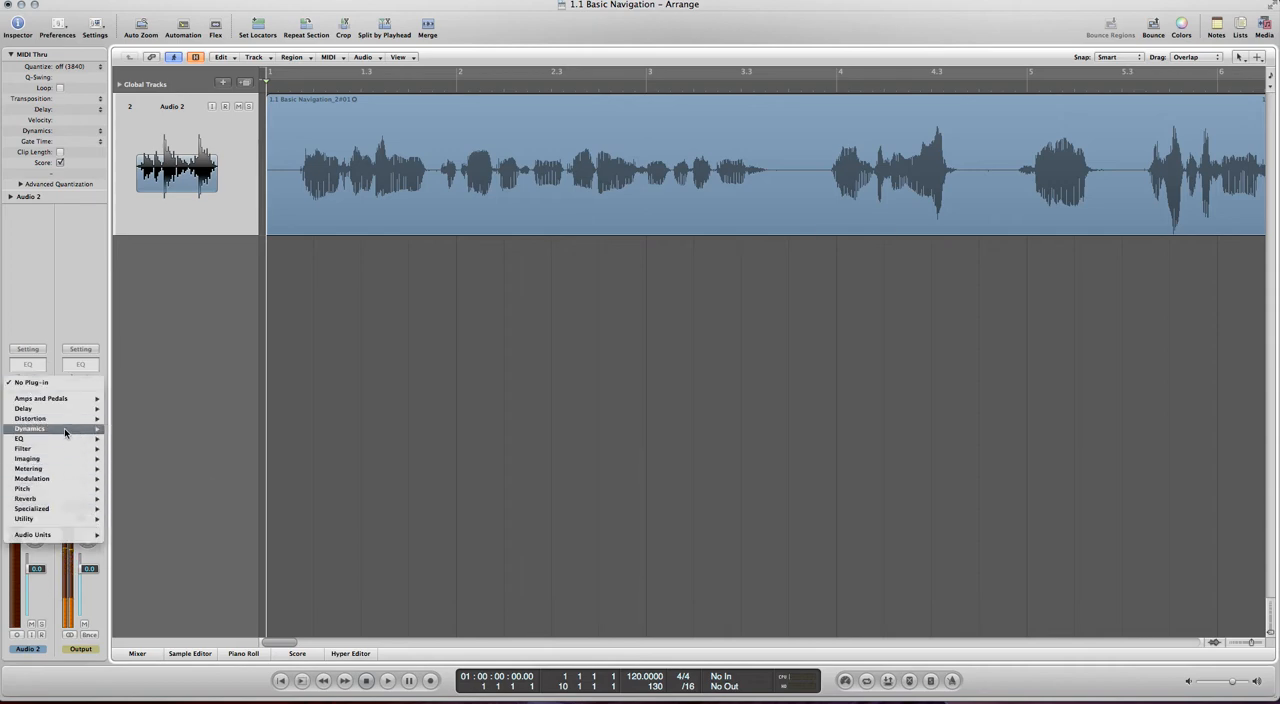
{"action": "mouse_move", "coordinate": [64, 428]}
{"action": "mouse_move", "coordinate": [167, 438]}
{"action": "left_click", "coordinate": [226, 440]}
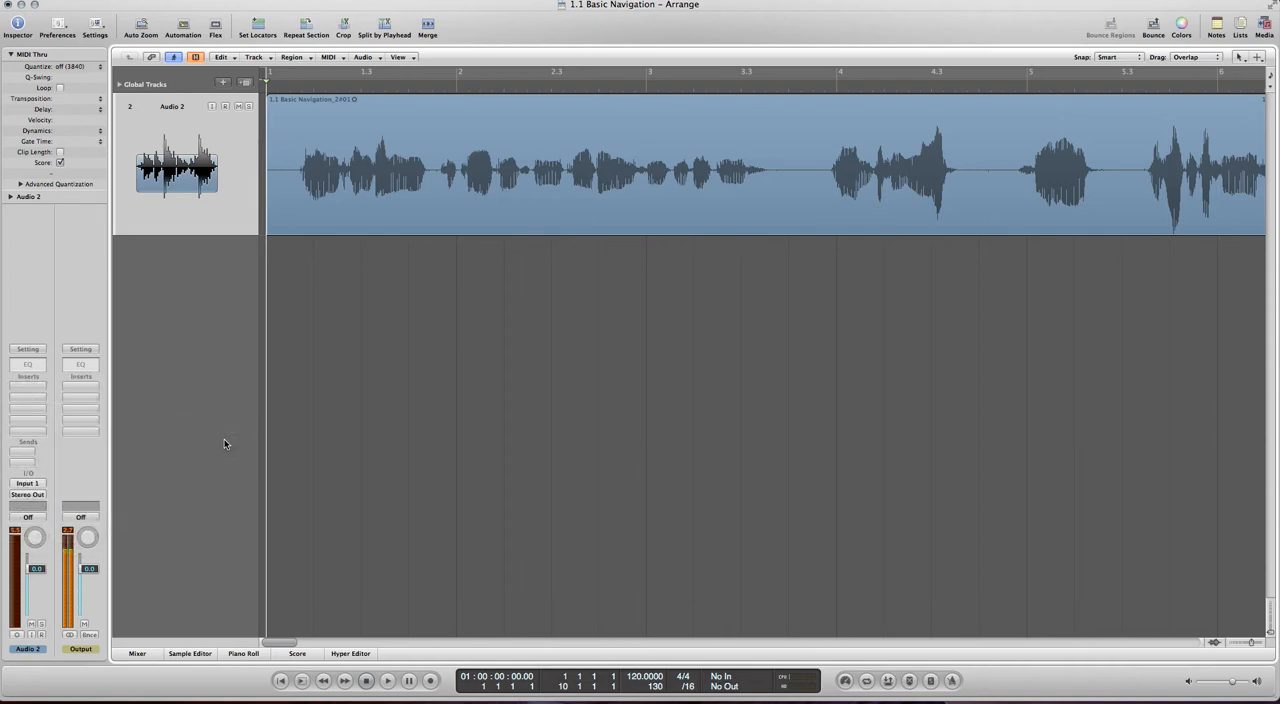
{"action": "left_click_drag", "start_coordinate": [249, 38], "coordinate": [530, 301]}
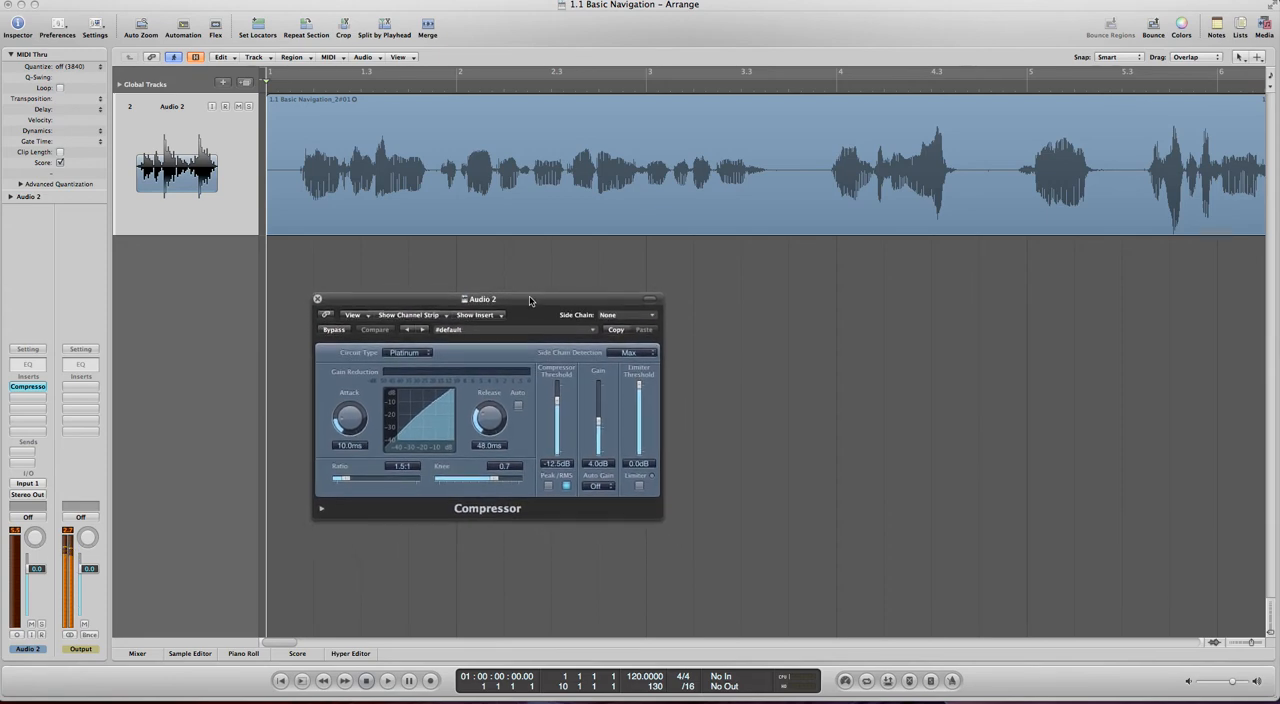
{"action": "left_click", "coordinate": [640, 487]}
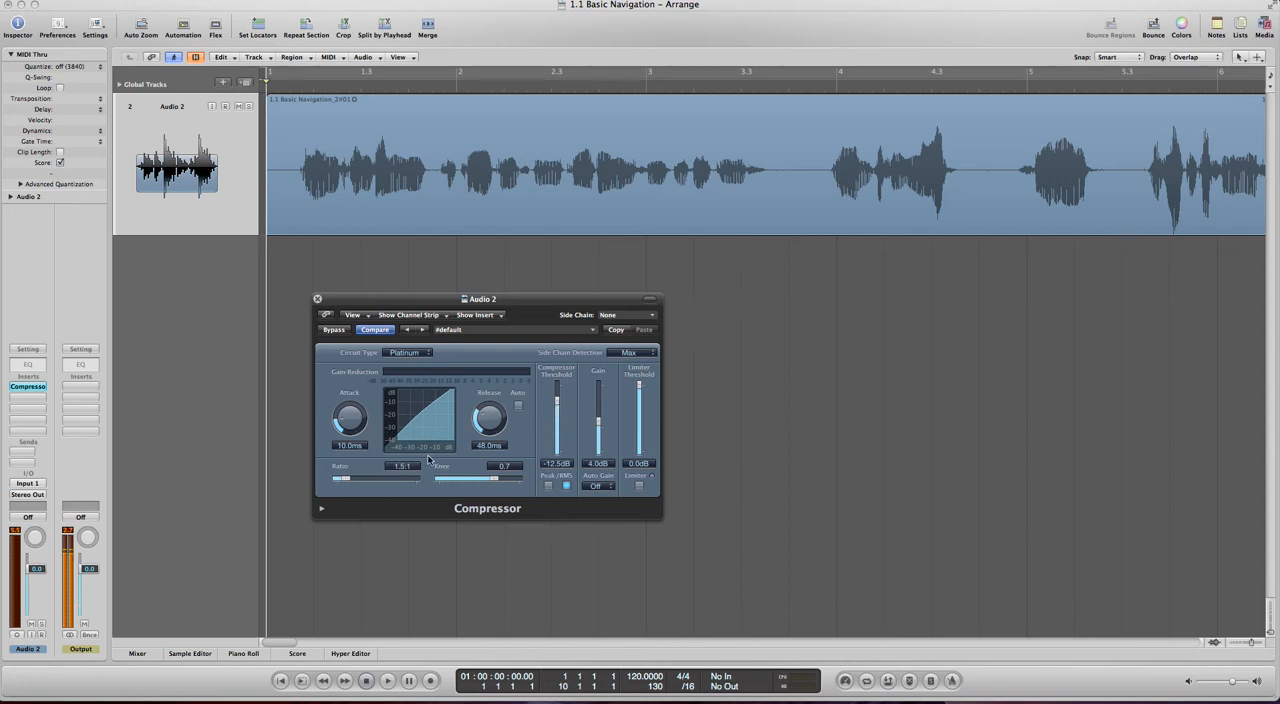
- Try compressor ratios of 30.0:1 and 6.1:1, and lower the ratio to 1.0:1 while the recording plays
{"action": "left_click_drag", "start_coordinate": [347, 479], "coordinate": [422, 480]}
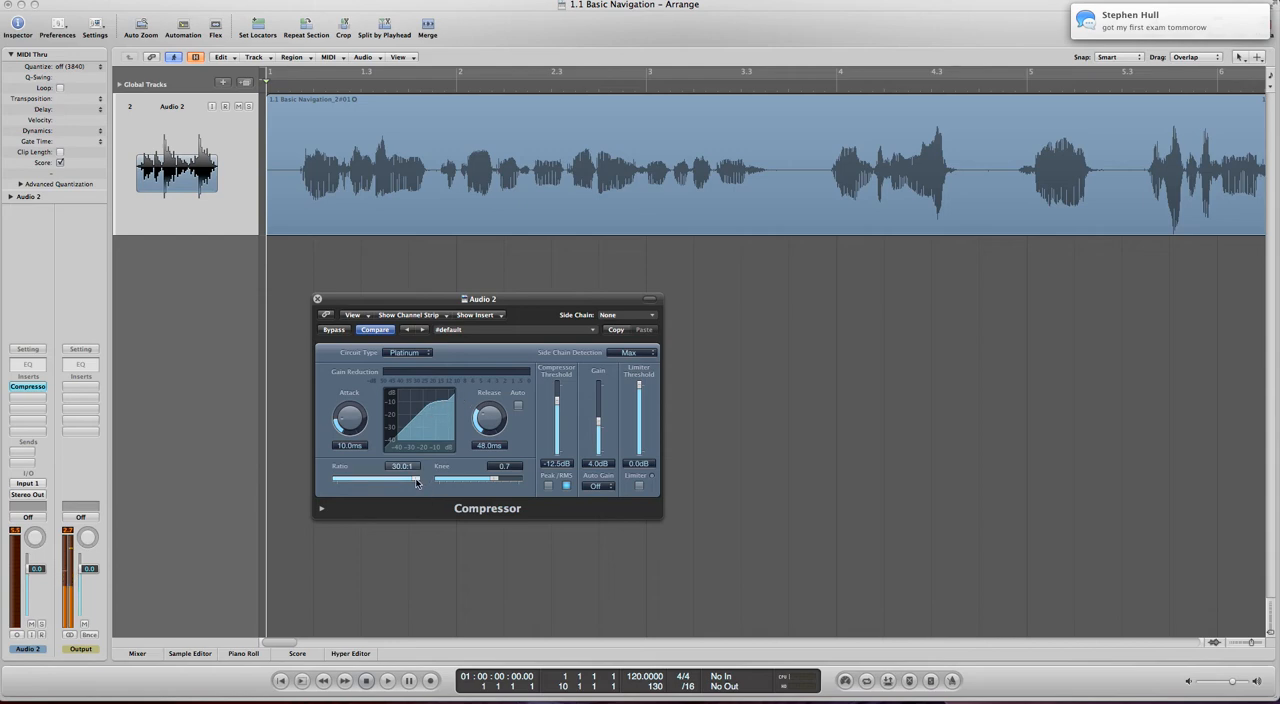
{"action": "mouse_move", "coordinate": [392, 488]}
{"action": "left_mouse_down"}
{"action": "mouse_move", "coordinate": [341, 484]}
{"action": "mouse_move", "coordinate": [427, 460]}
{"action": "mouse_move", "coordinate": [327, 470]}
{"action": "mouse_move", "coordinate": [389, 470]}
{"action": "mouse_move", "coordinate": [378, 470]}
{"action": "left_mouse_up"}
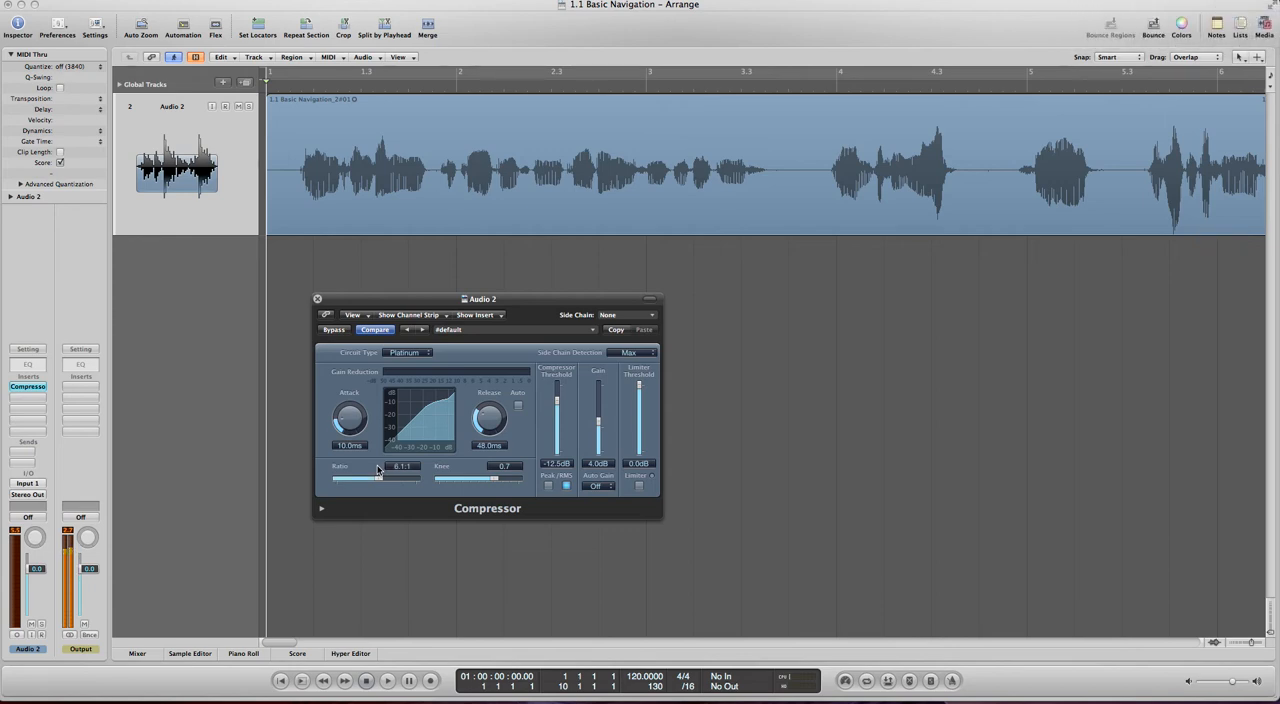
{"action": "key", "text": "space"}
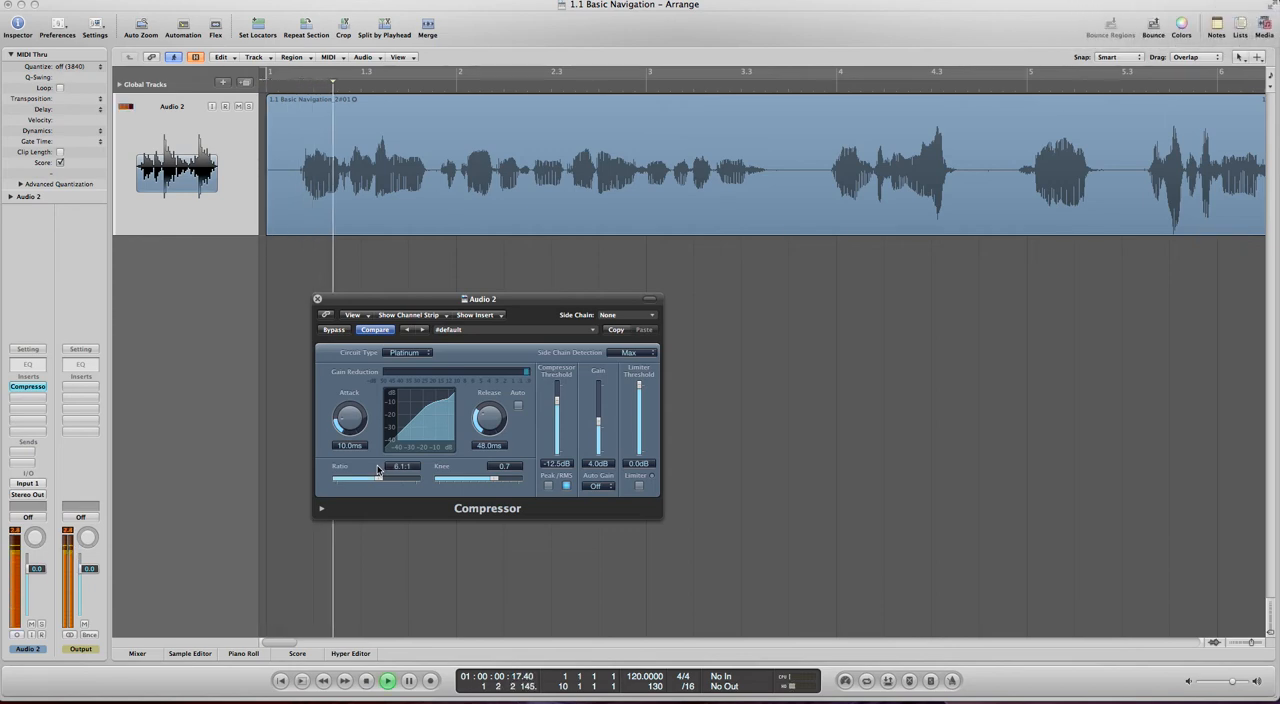
{"action": "left_click_drag", "start_coordinate": [380, 478], "coordinate": [296, 474]}
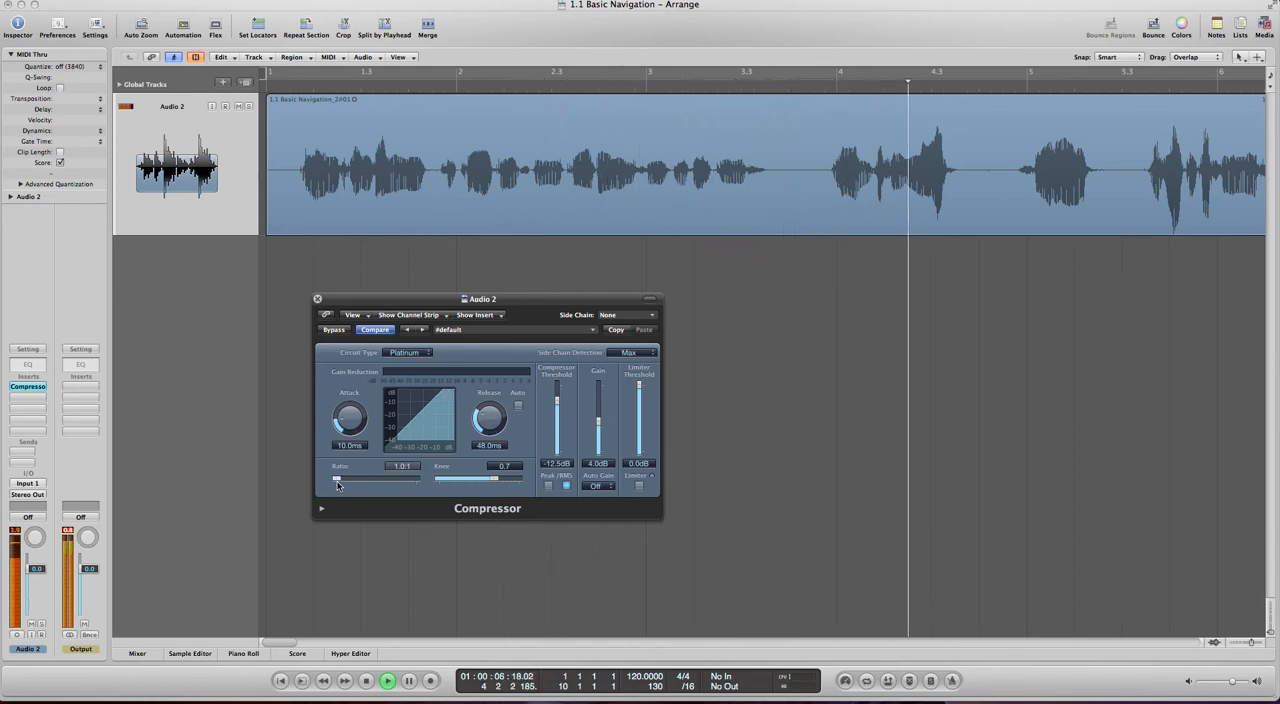
- Replay the recording while raising the compressor ratio to 30.0:1, listen again from bar 1, and stop playback at the start
{"action": "left_click", "coordinate": [293, 84]}
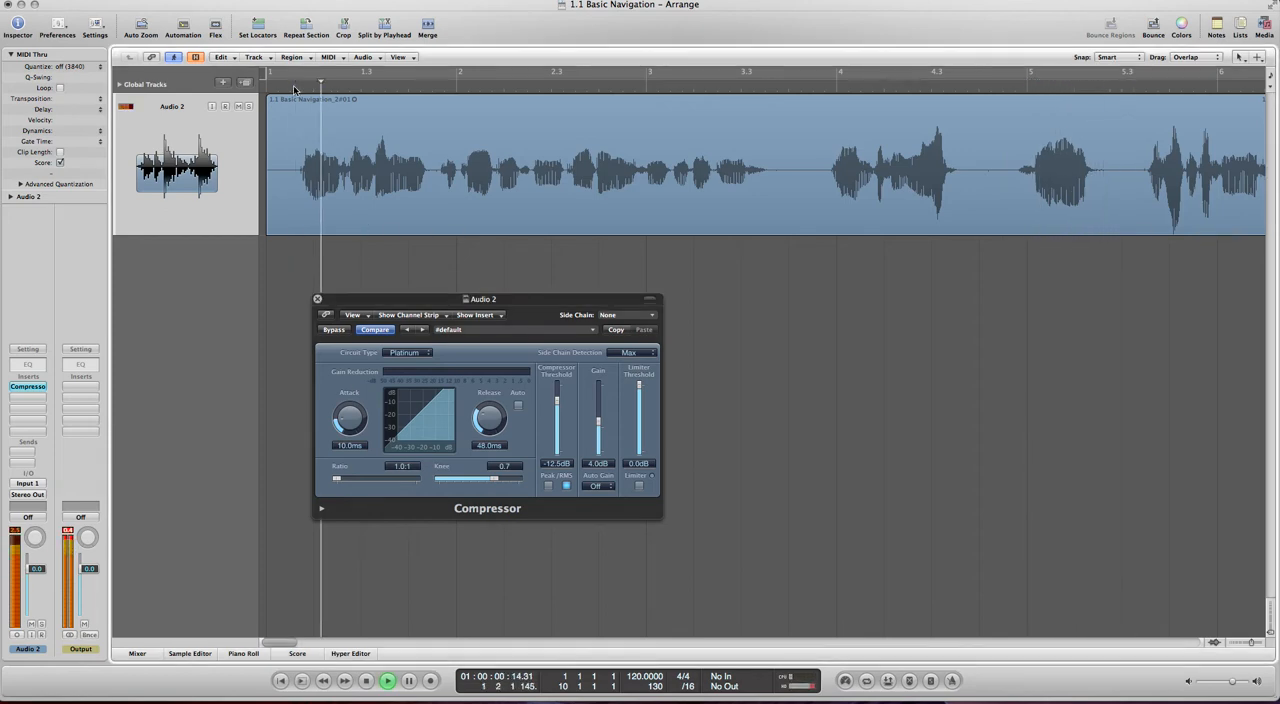
{"action": "left_click", "coordinate": [392, 481]}
{"action": "left_click_drag", "start_coordinate": [392, 481], "coordinate": [486, 494]}
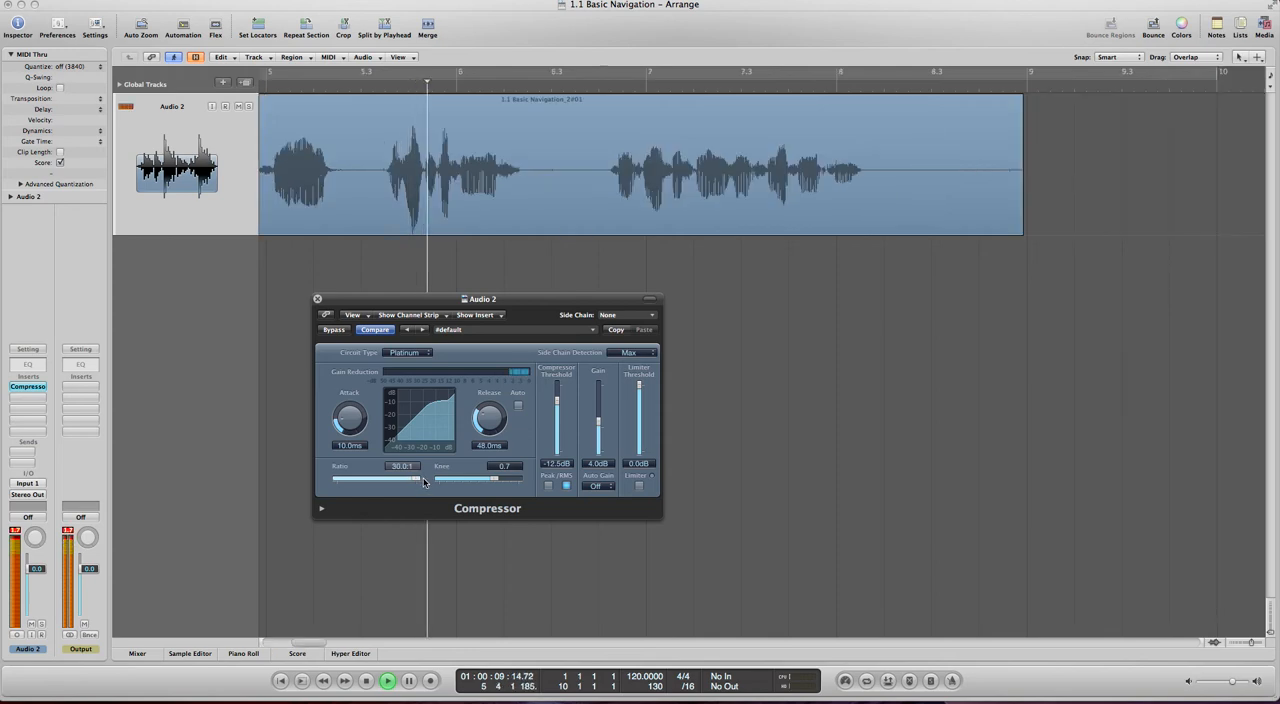
{"action": "scroll", "coordinate": [396, 272], "scroll_direction": "left", "scroll_amount": 10}
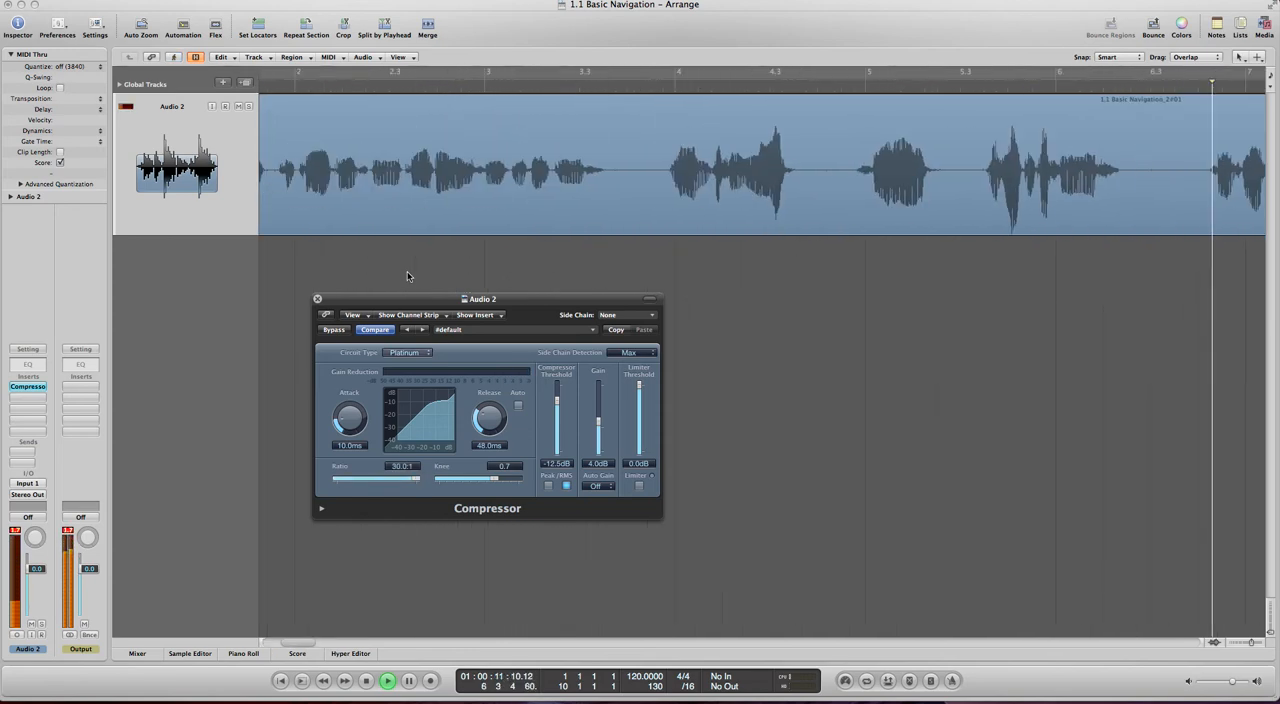
{"action": "left_click", "coordinate": [265, 90]}
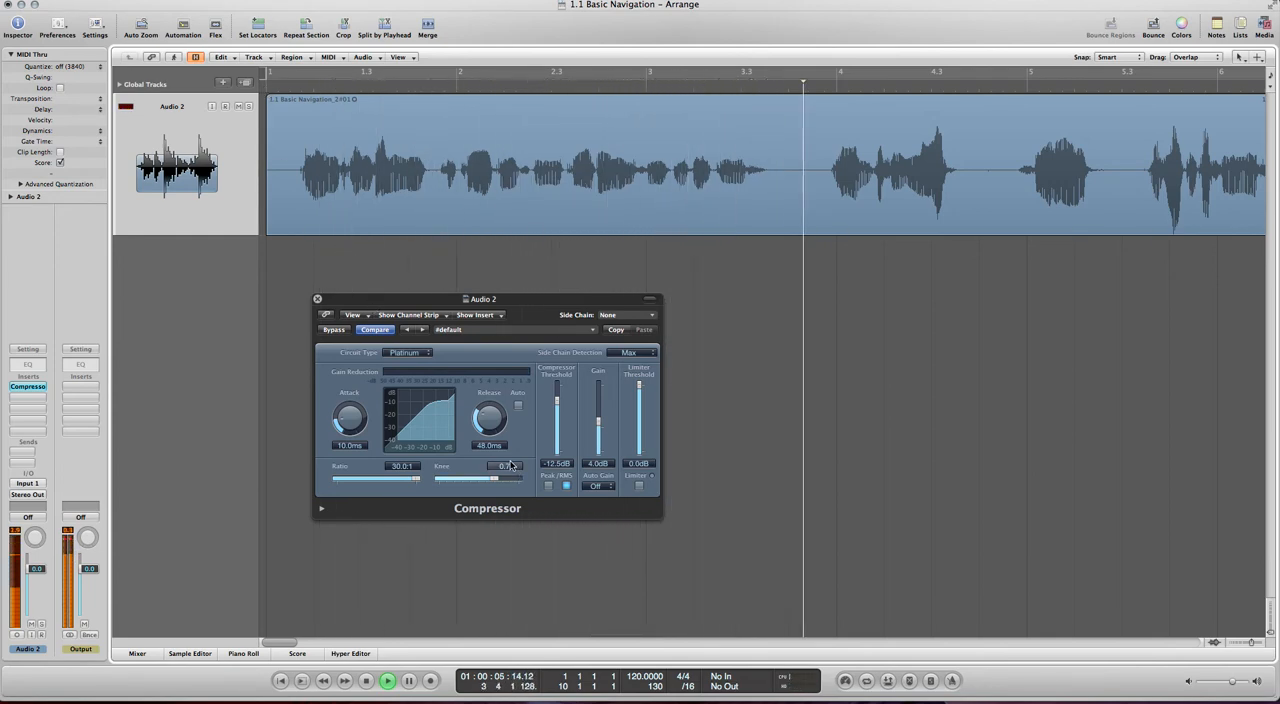
{"action": "key", "text": "space"}
{"action": "key", "text": "Return"}
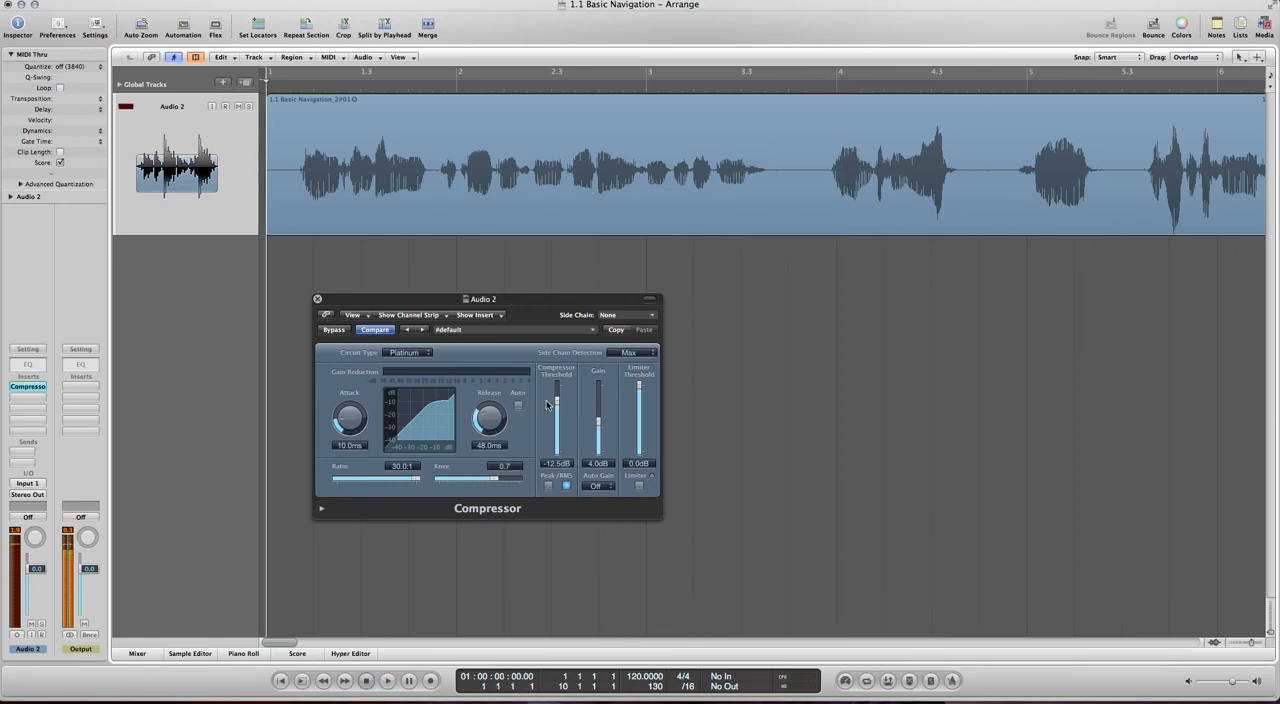
- Set the compressor's ratio to 2.3:1 and its threshold to 0.0 dB, and play the recording
{"action": "left_click_drag", "start_coordinate": [414, 484], "coordinate": [366, 484]}
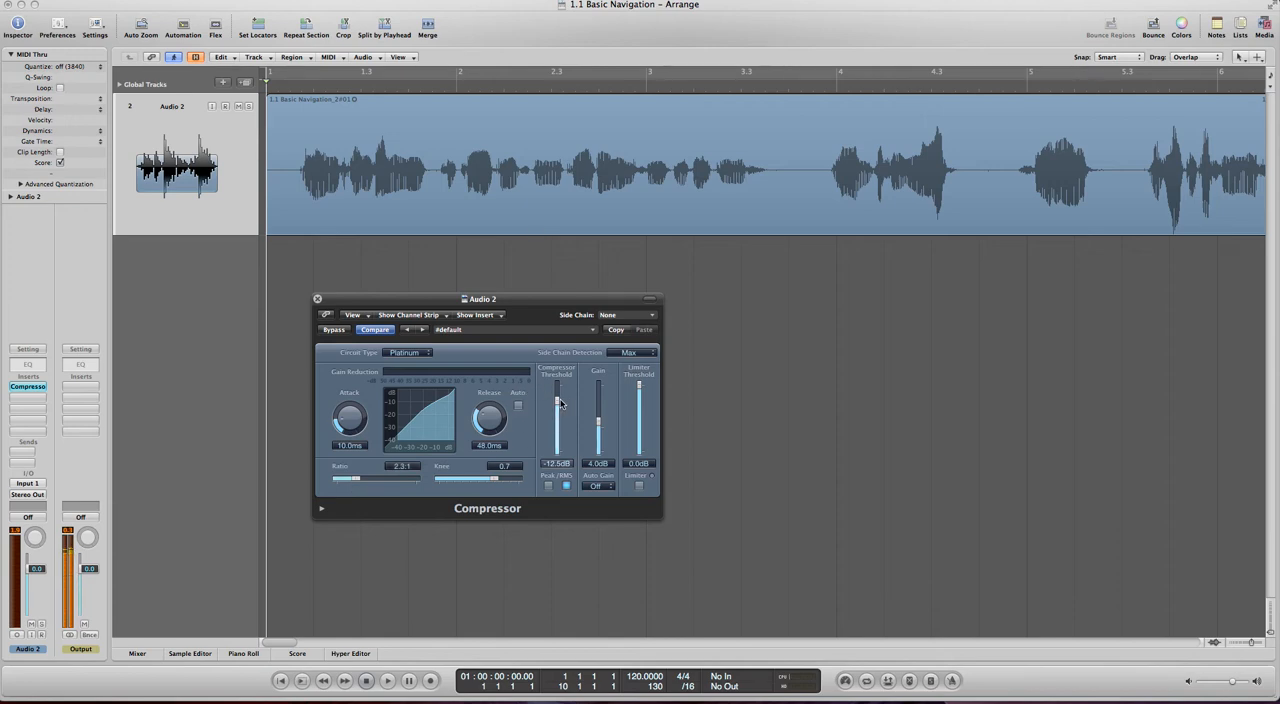
{"action": "left_click_drag", "start_coordinate": [558, 403], "coordinate": [558, 368]}
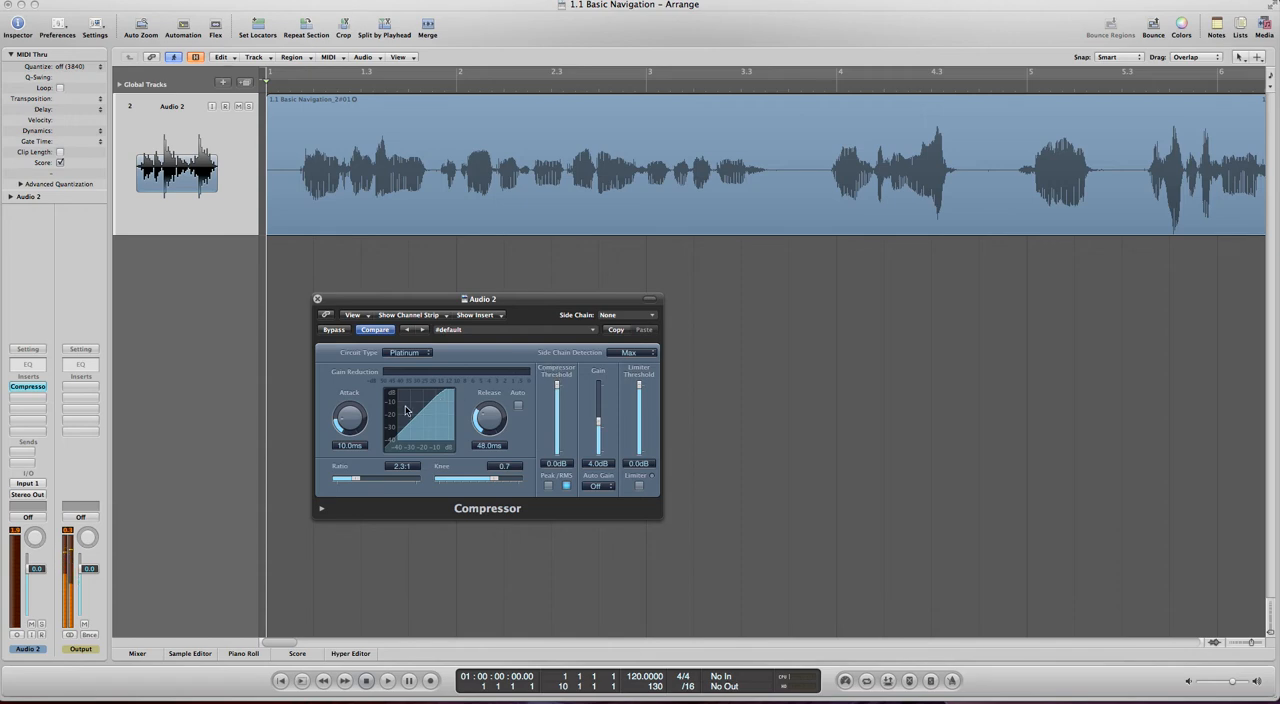
{"action": "left_click", "coordinate": [303, 83]}
{"action": "key", "text": "space"}
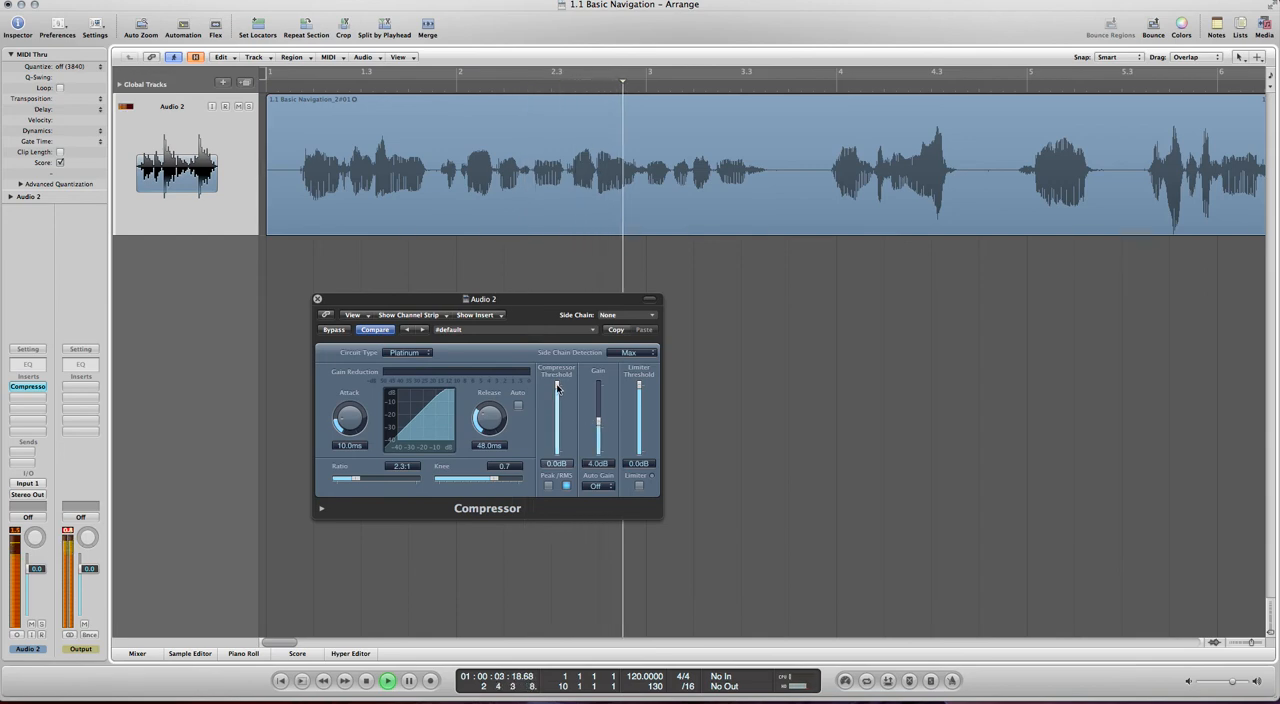
- Lower the compressor threshold to -35.5 dB during playback, and replay the recording from the start
{"action": "left_click_drag", "start_coordinate": [556, 388], "coordinate": [559, 431]}
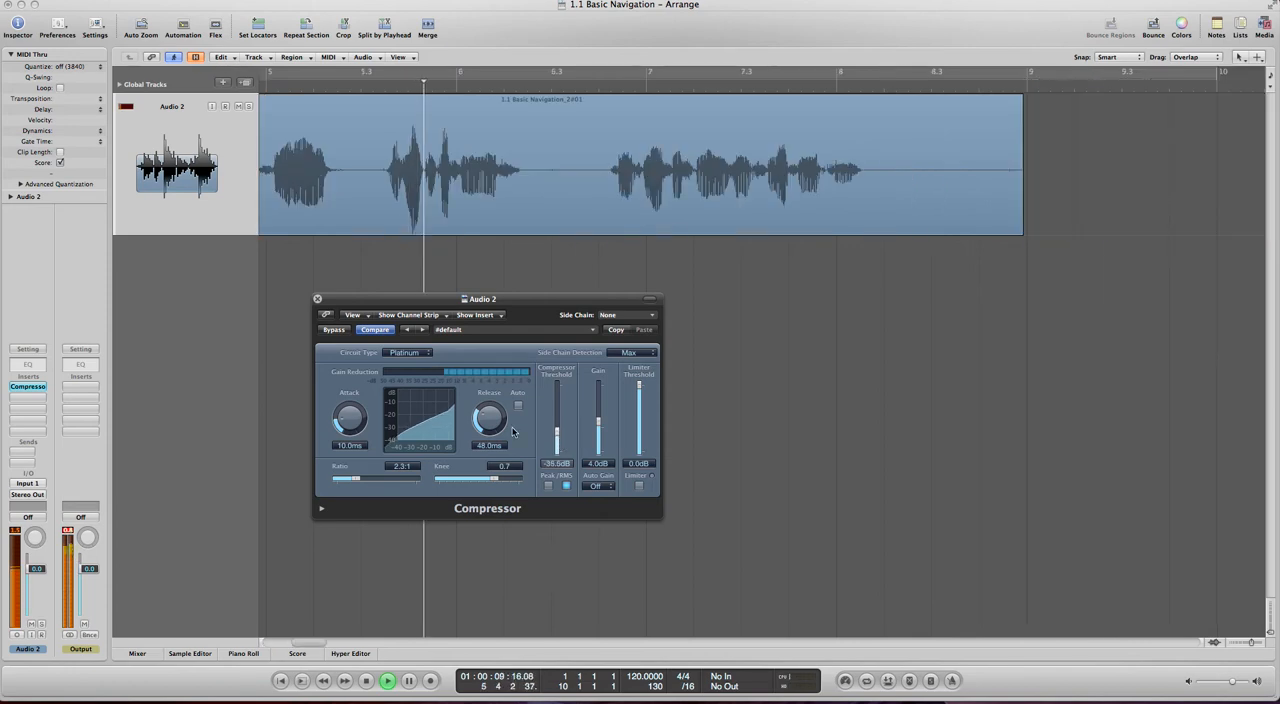
{"action": "scroll", "coordinate": [411, 232], "scroll_direction": "left", "scroll_amount": 5}
{"action": "key", "text": "Return"}
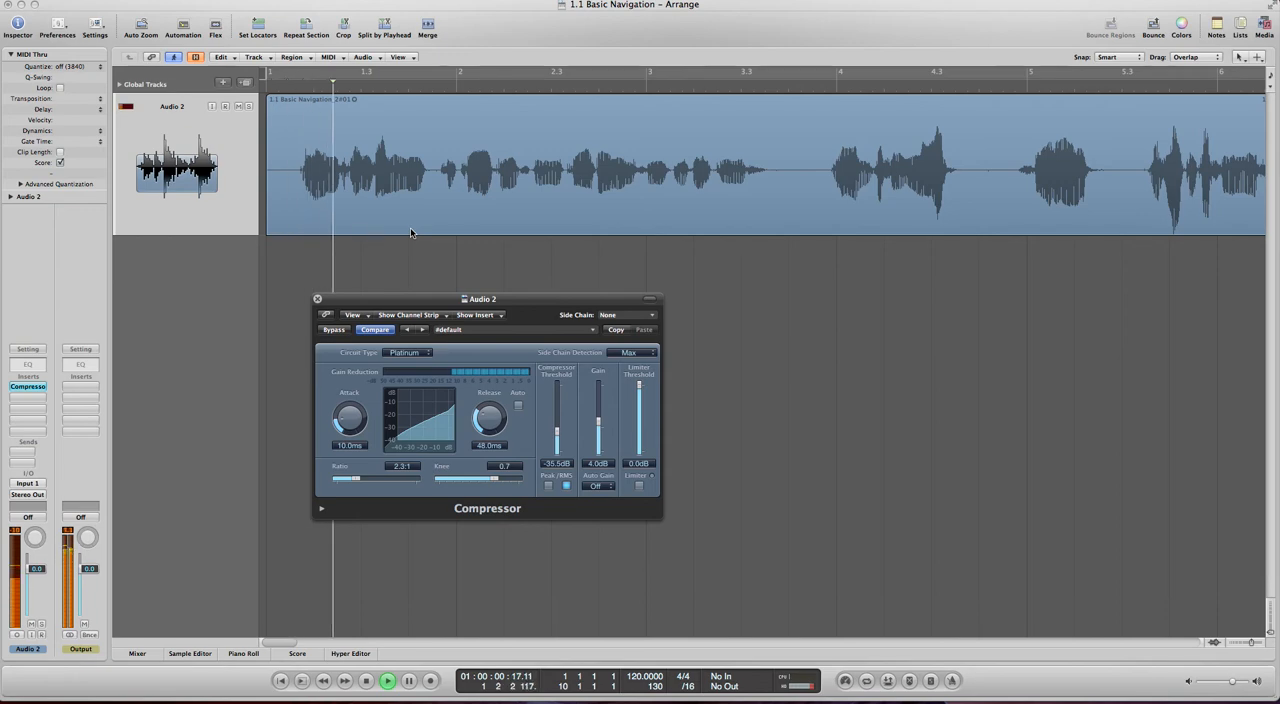
- Raise the compressor ratio to 30.0:1 while the recording plays, and return the playhead to the start
{"action": "left_click_drag", "start_coordinate": [353, 479], "coordinate": [443, 483]}
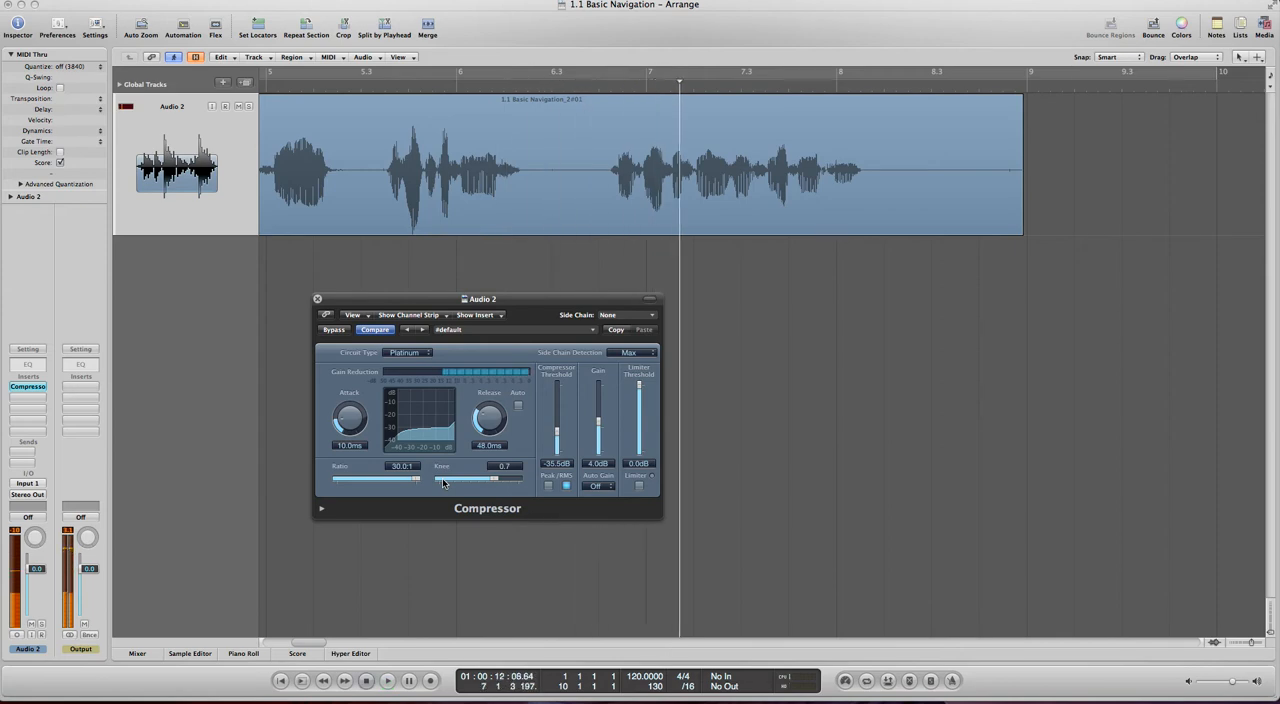
{"action": "key", "text": "Return"}
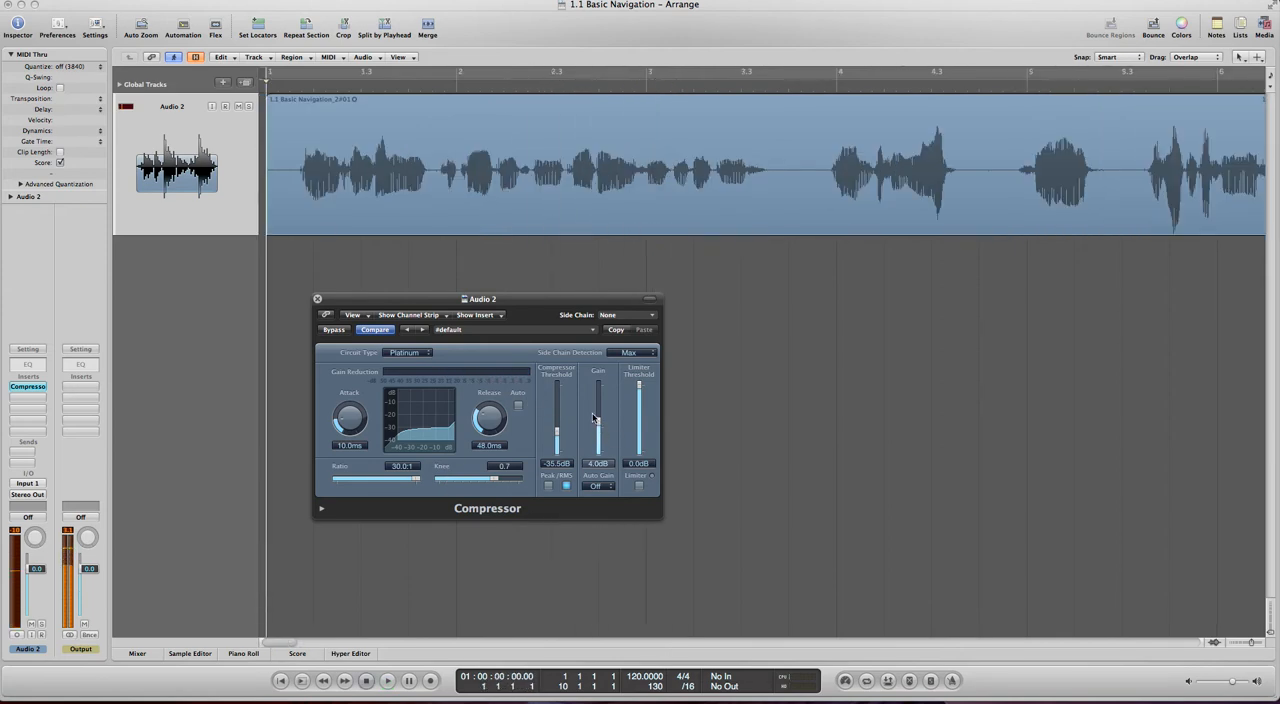
- Set the compressor's ratio to 1.5:1 and its threshold to -12.5 dB, and play the recording
{"action": "left_click", "coordinate": [590, 329]}
{"action": "left_click", "coordinate": [594, 386]}
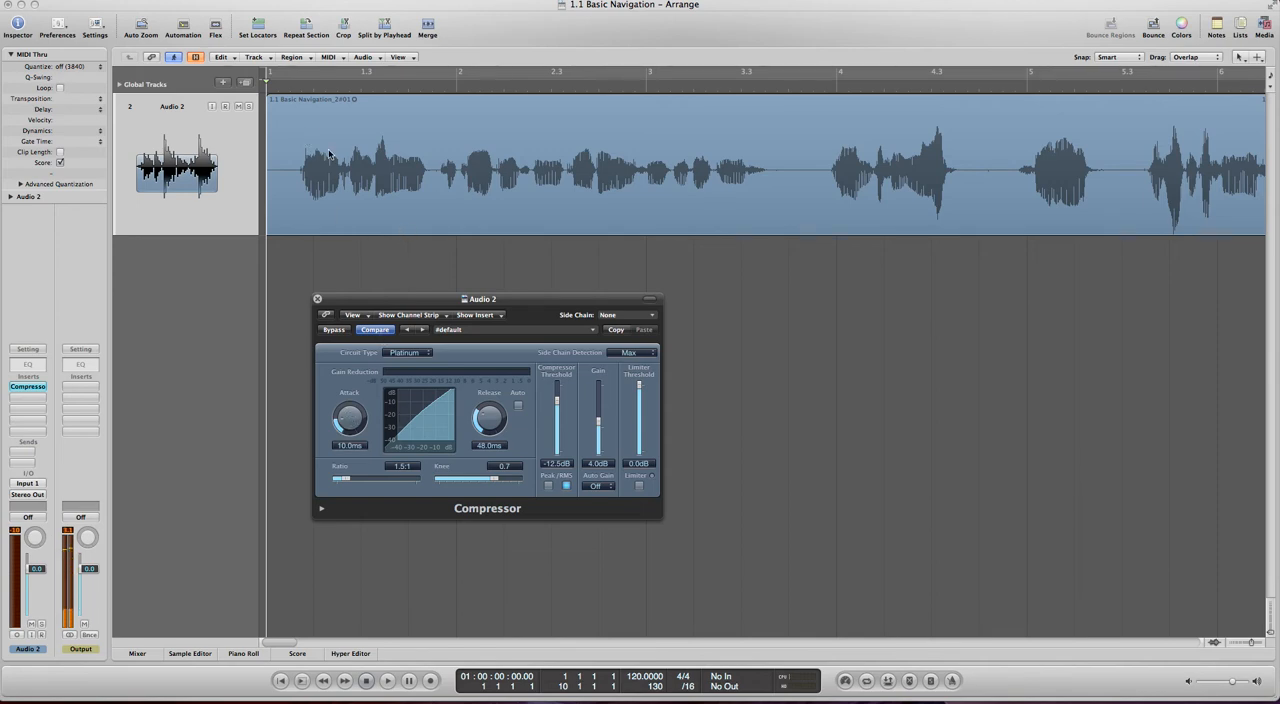
{"action": "key", "text": "space"}
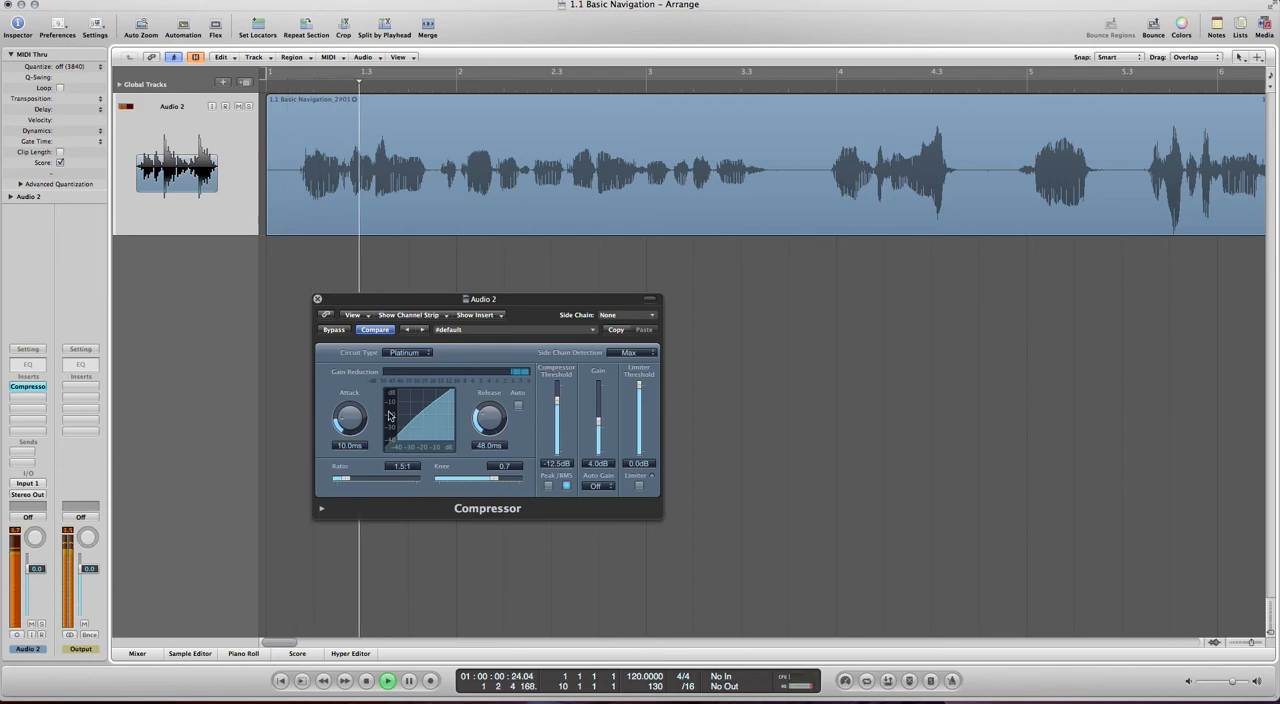
- Raise the compressor's attack to 200.0 ms during playback, and stop with the playhead at the start
{"action": "left_click_drag", "start_coordinate": [346, 414], "coordinate": [365, 264]}
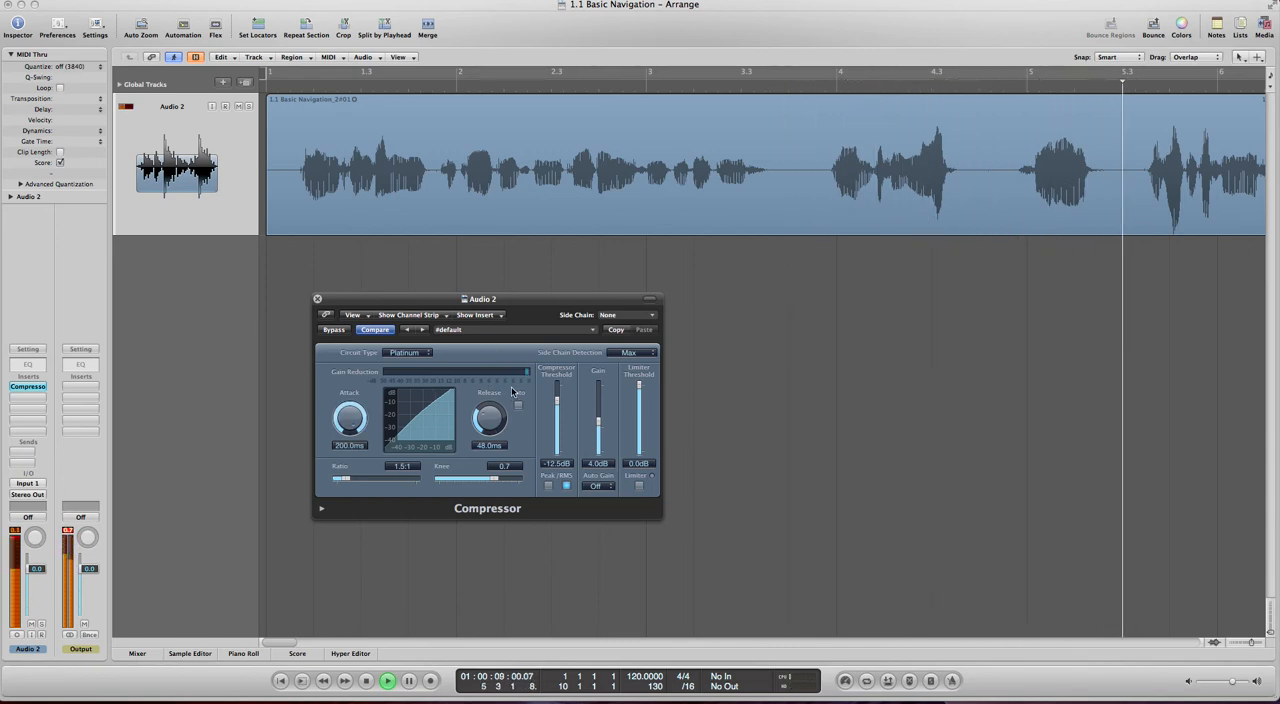
{"action": "key", "text": "space"}
{"action": "key", "text": "Return"}
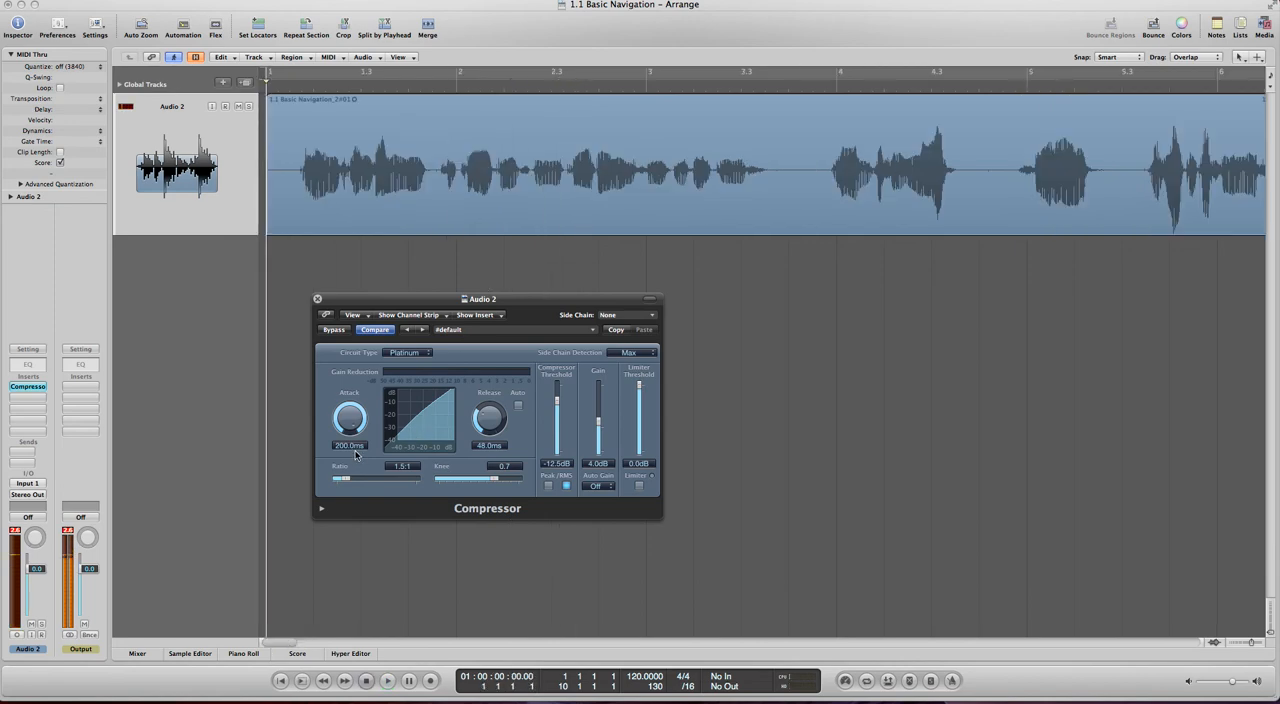
- Try an attack of 0.0 ms, and set the compressor's attack to 2.5 ms and its release to 14.0 ms
{"action": "left_click_drag", "start_coordinate": [352, 418], "coordinate": [330, 629]}
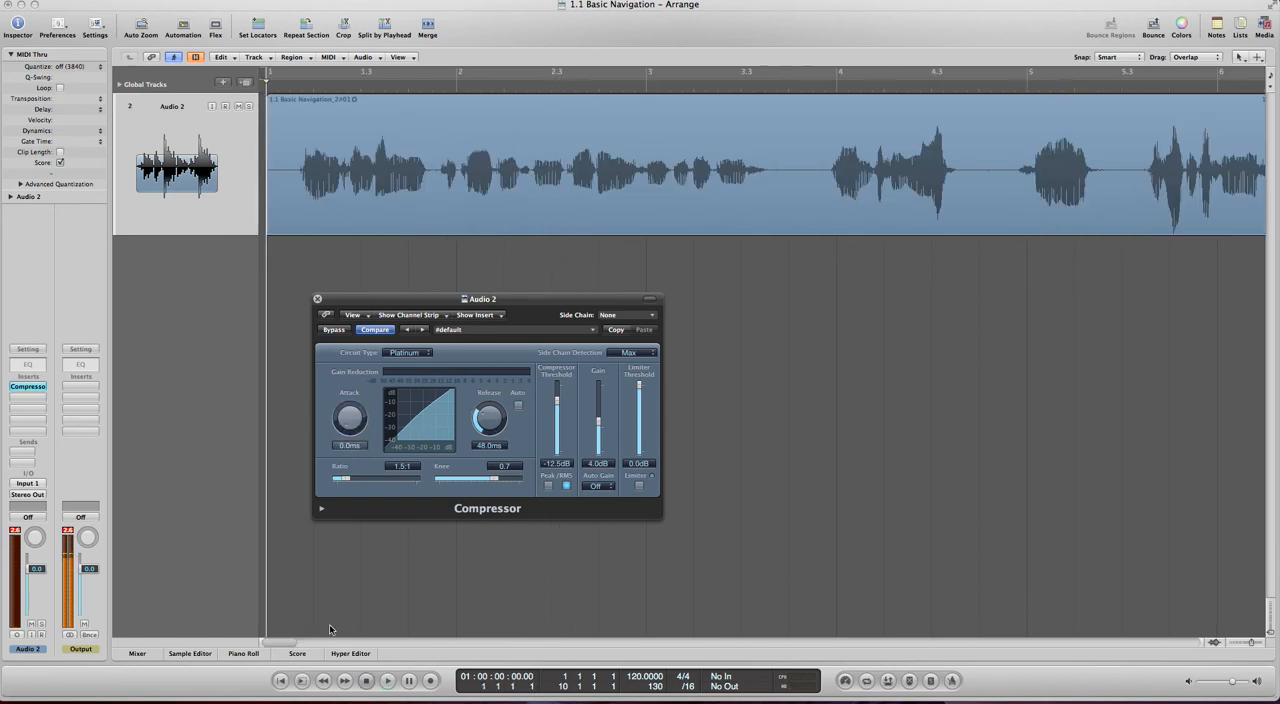
{"action": "left_click_drag", "start_coordinate": [319, 500], "coordinate": [330, 517]}
{"action": "left_click_drag", "start_coordinate": [330, 514], "coordinate": [332, 517]}
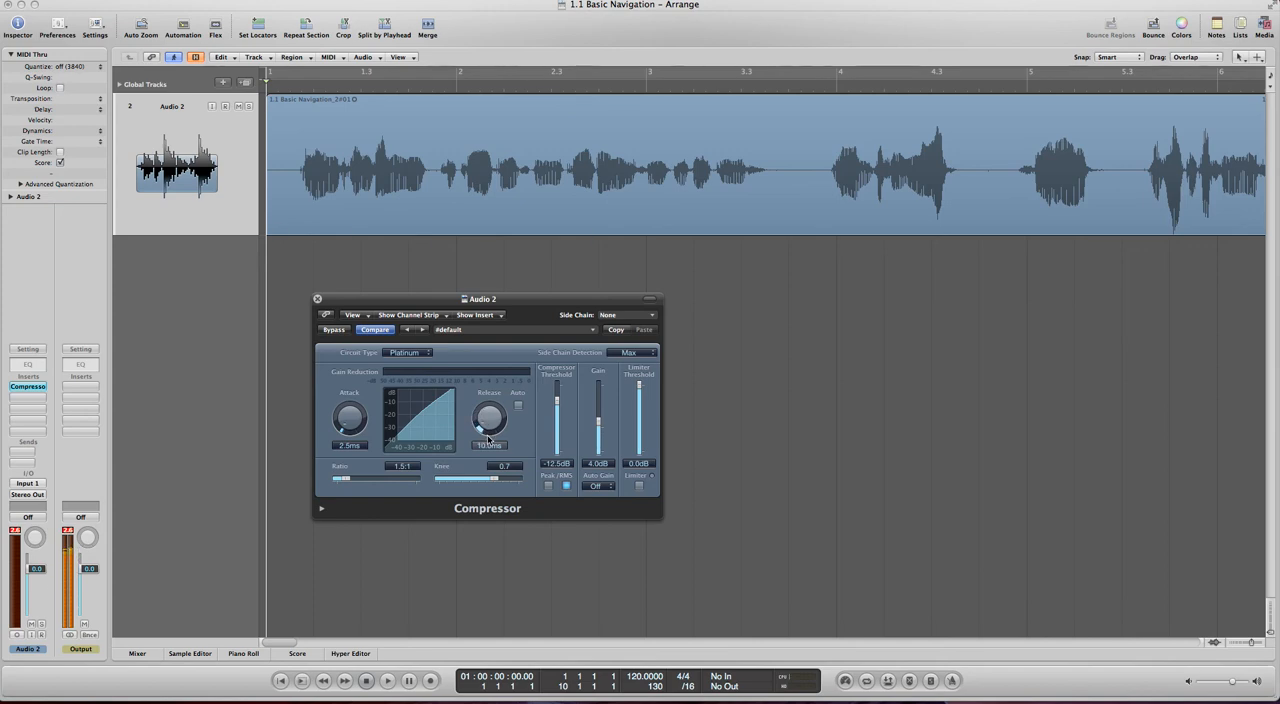
{"action": "left_click_drag", "start_coordinate": [488, 440], "coordinate": [510, 505]}
- Set the compressor's ratio to 6.1:1, try a knee of 0.0, and set the knee to 0.8
{"action": "left_click_drag", "start_coordinate": [345, 481], "coordinate": [380, 486]}
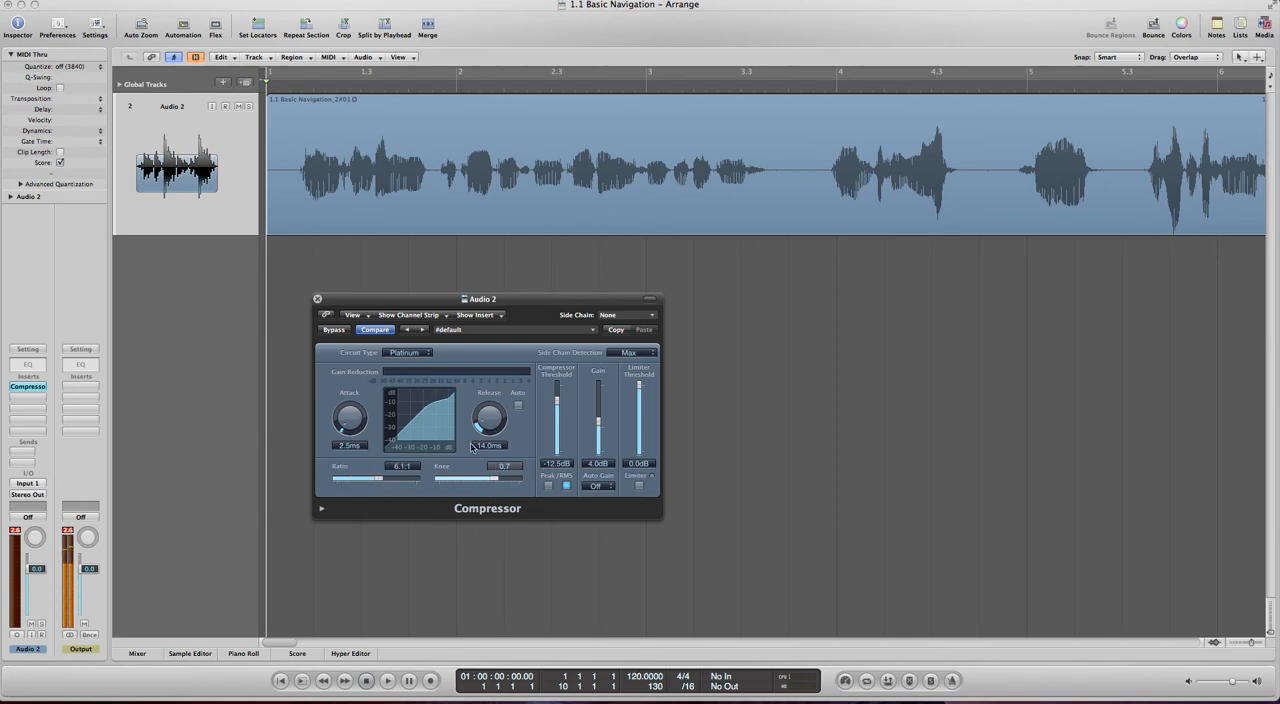
{"action": "left_click_drag", "start_coordinate": [495, 479], "coordinate": [425, 481]}
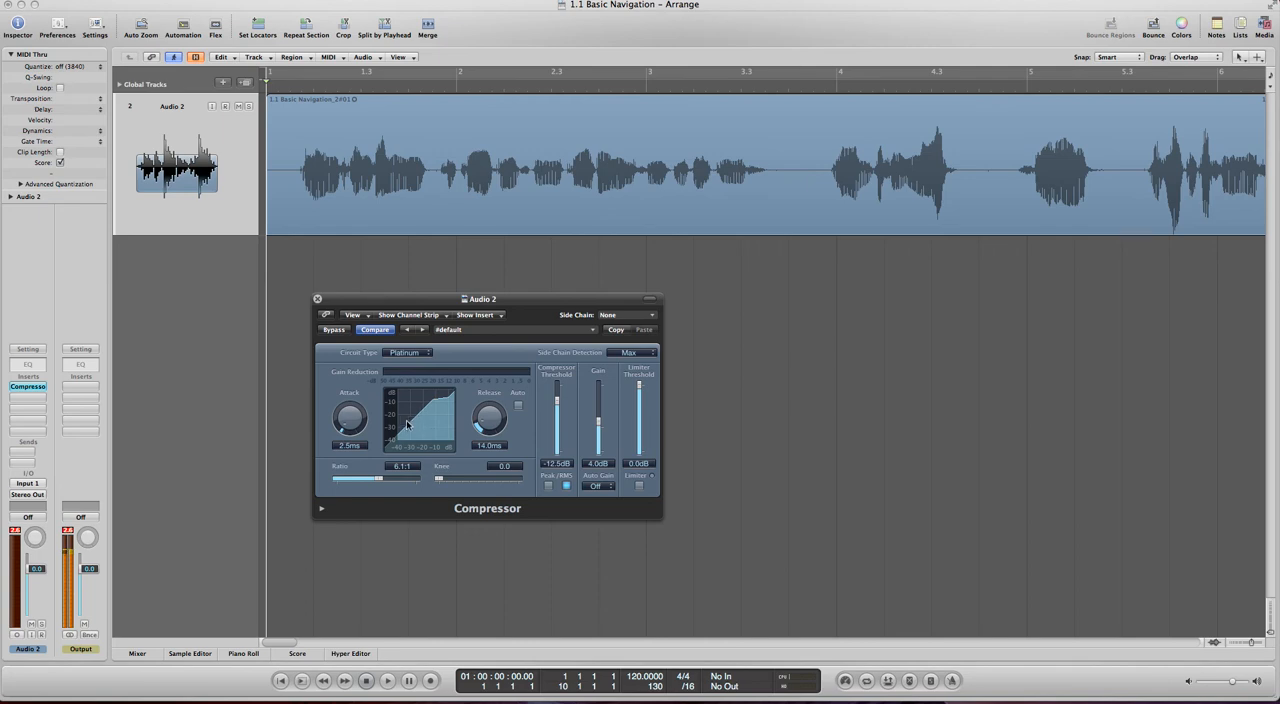
{"action": "left_click_drag", "start_coordinate": [504, 466], "coordinate": [506, 465]}
{"action": "mouse_move", "coordinate": [521, 480]}
{"action": "left_mouse_down"}
{"action": "mouse_move", "coordinate": [456, 485]}
{"action": "mouse_move", "coordinate": [503, 483]}
{"action": "left_mouse_up"}
- Try Auto Gain at 0 dB while raising the ratio to 8.0:1, and switch Auto Gain back off
{"action": "left_click", "coordinate": [607, 490]}
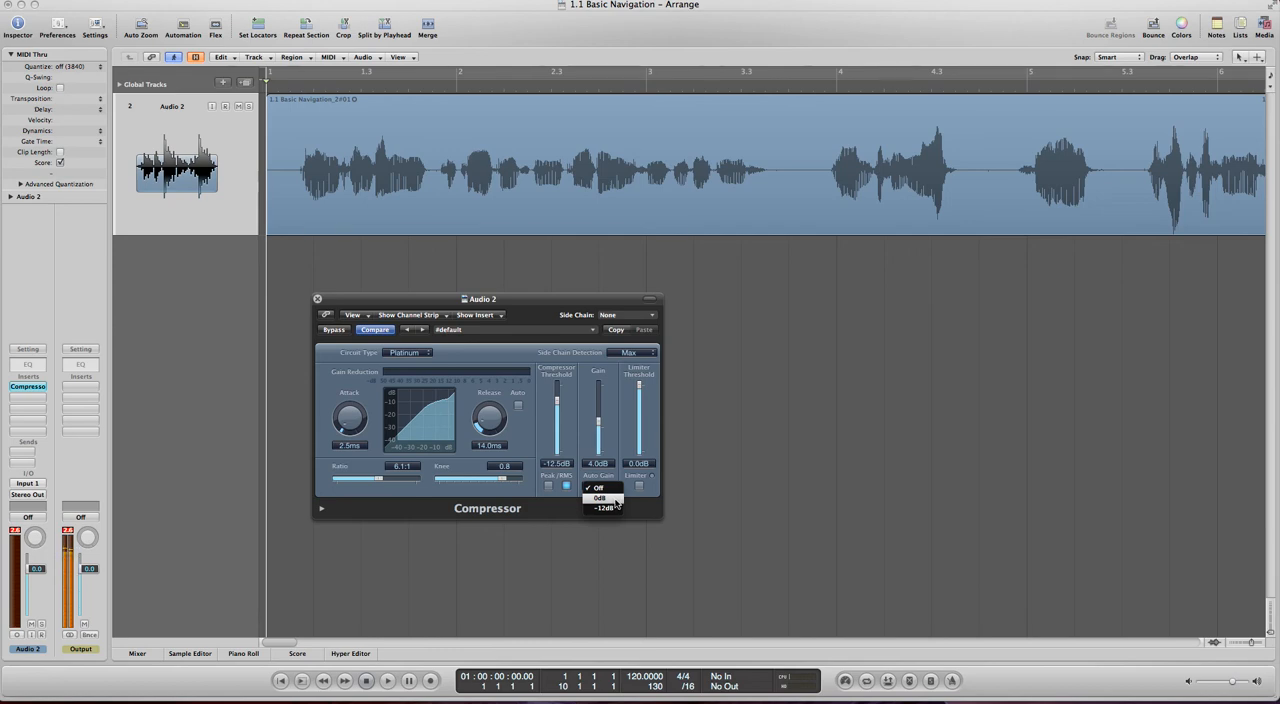
{"action": "left_click", "coordinate": [615, 499]}
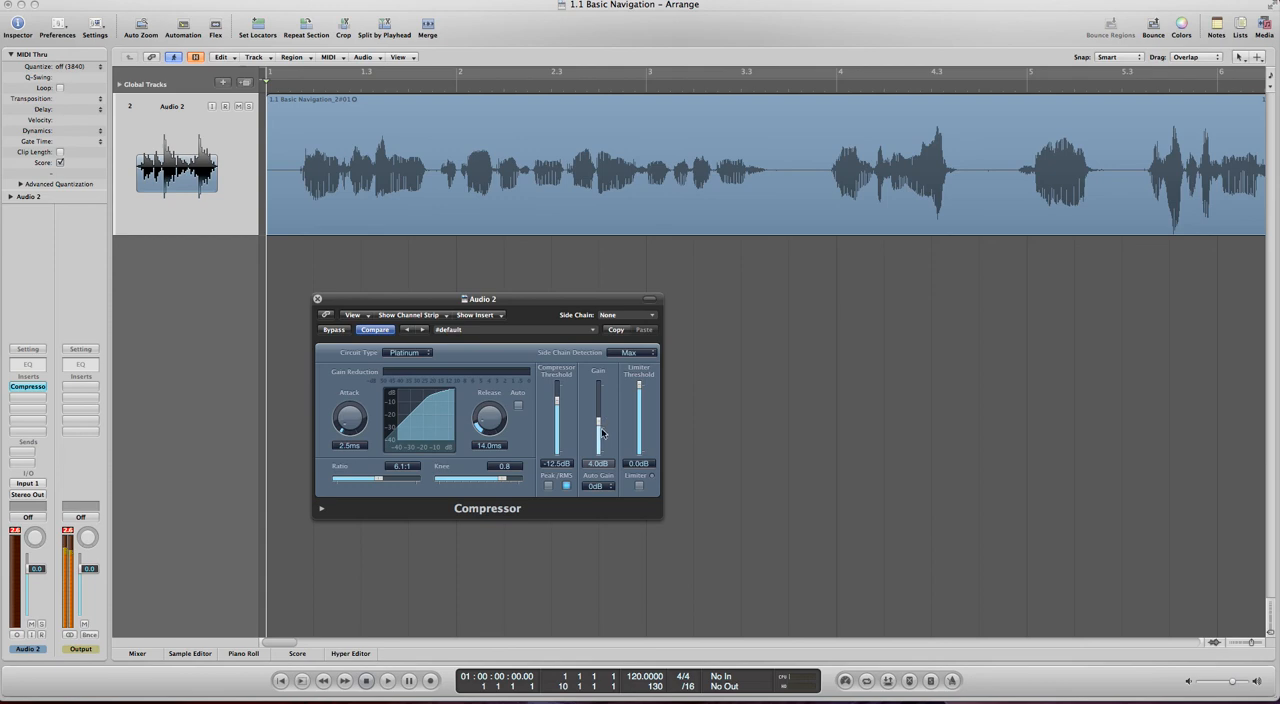
{"action": "mouse_move", "coordinate": [375, 483]}
{"action": "left_mouse_down"}
{"action": "mouse_move", "coordinate": [425, 484]}
{"action": "mouse_move", "coordinate": [309, 485]}
{"action": "mouse_move", "coordinate": [384, 488]}
{"action": "left_mouse_up"}
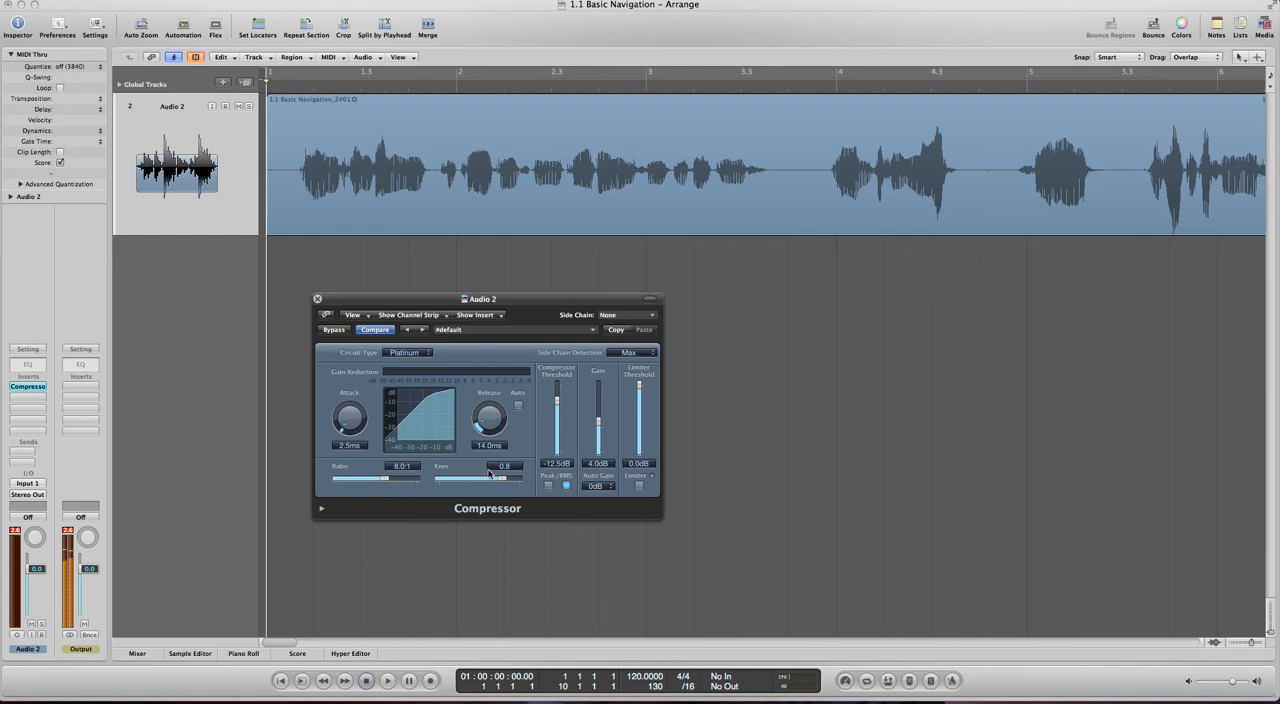
{"action": "left_click", "coordinate": [603, 488]}
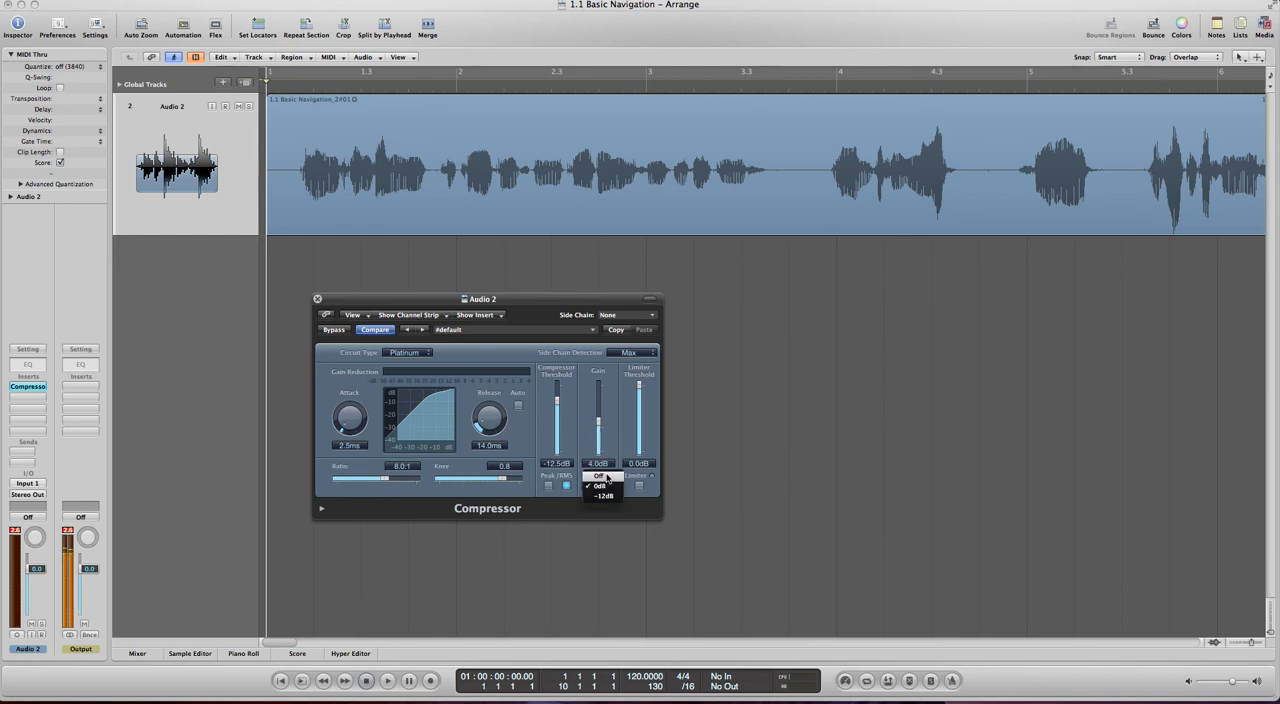
{"action": "left_click", "coordinate": [605, 477]}
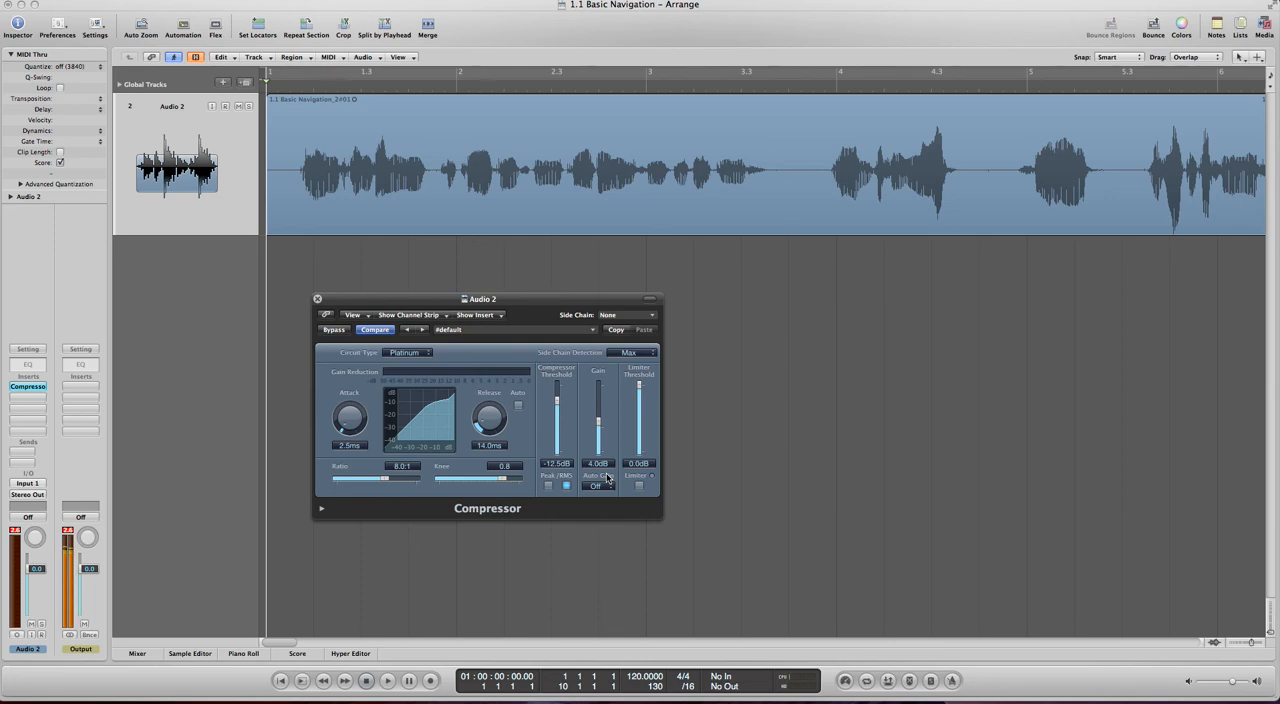
- Try a gain of 12.0 dB and settle on 7.0 dB, and compare Auto Gain at 0 dB before switching it off
{"action": "left_click_drag", "start_coordinate": [598, 424], "coordinate": [603, 414]}
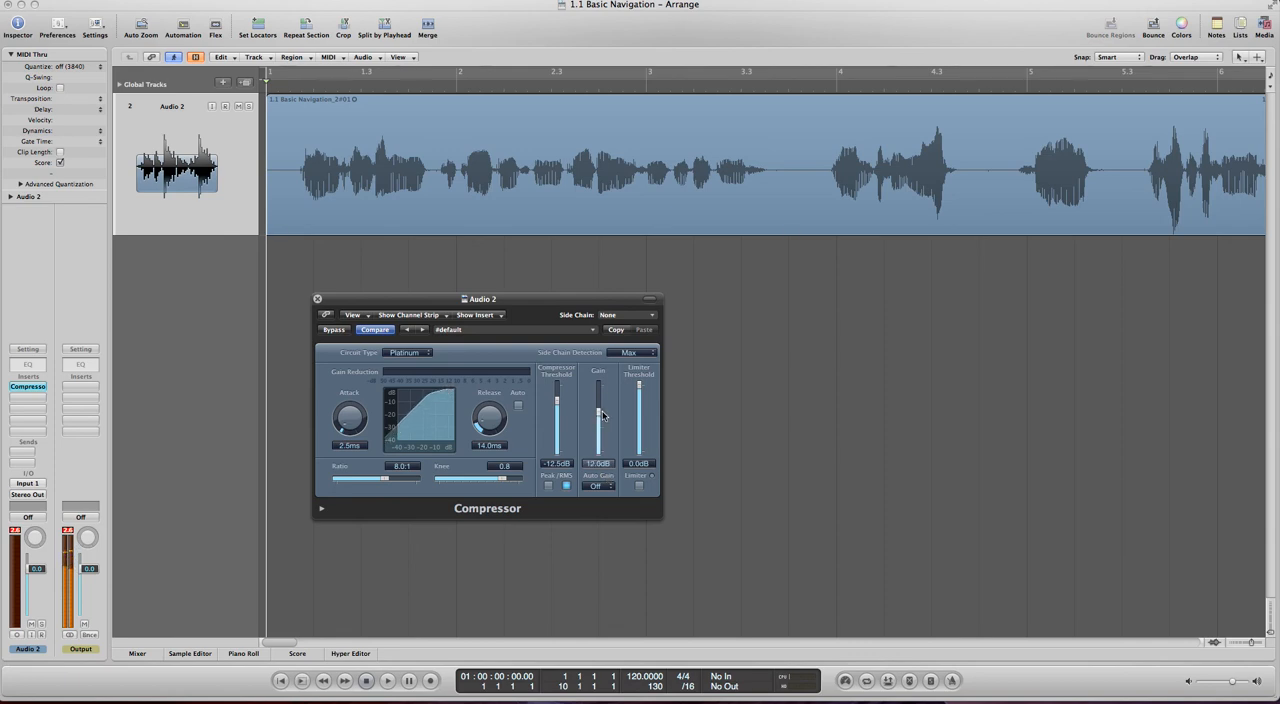
{"action": "left_click_drag", "start_coordinate": [601, 415], "coordinate": [601, 420]}
{"action": "left_click", "coordinate": [609, 488]}
{"action": "left_click", "coordinate": [614, 500]}
{"action": "left_click", "coordinate": [606, 486]}
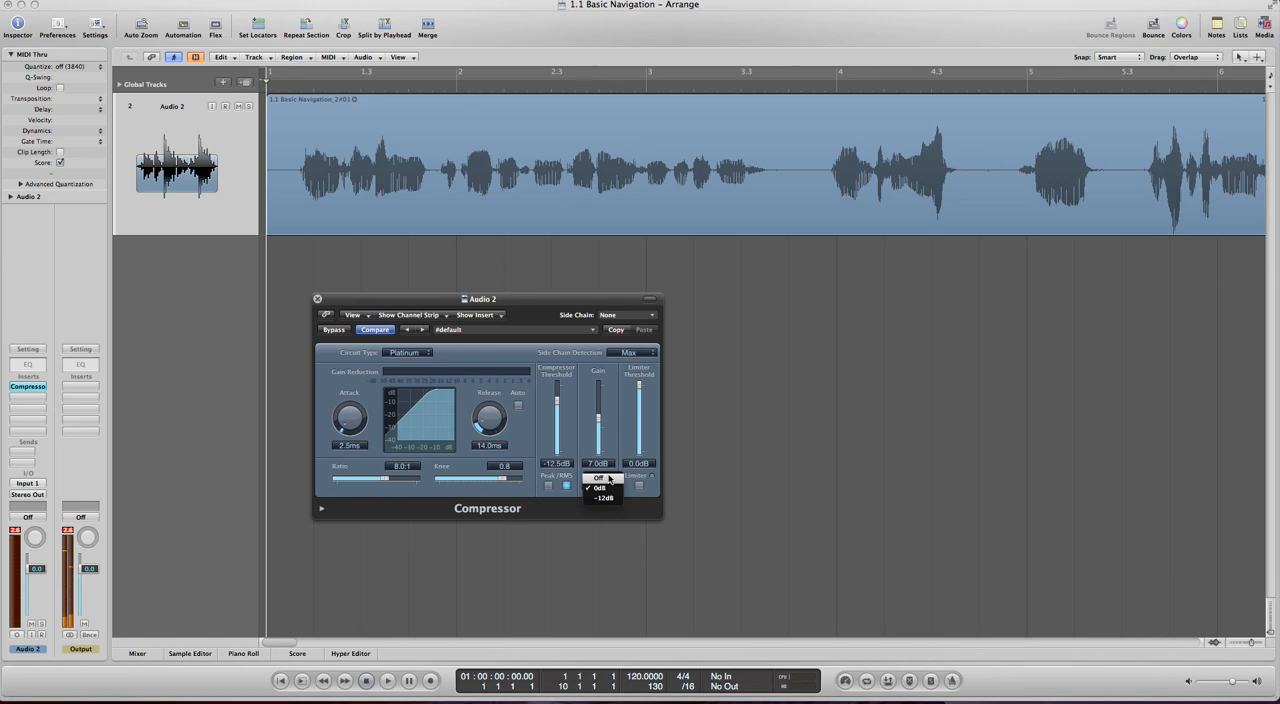
{"action": "left_click", "coordinate": [609, 479]}
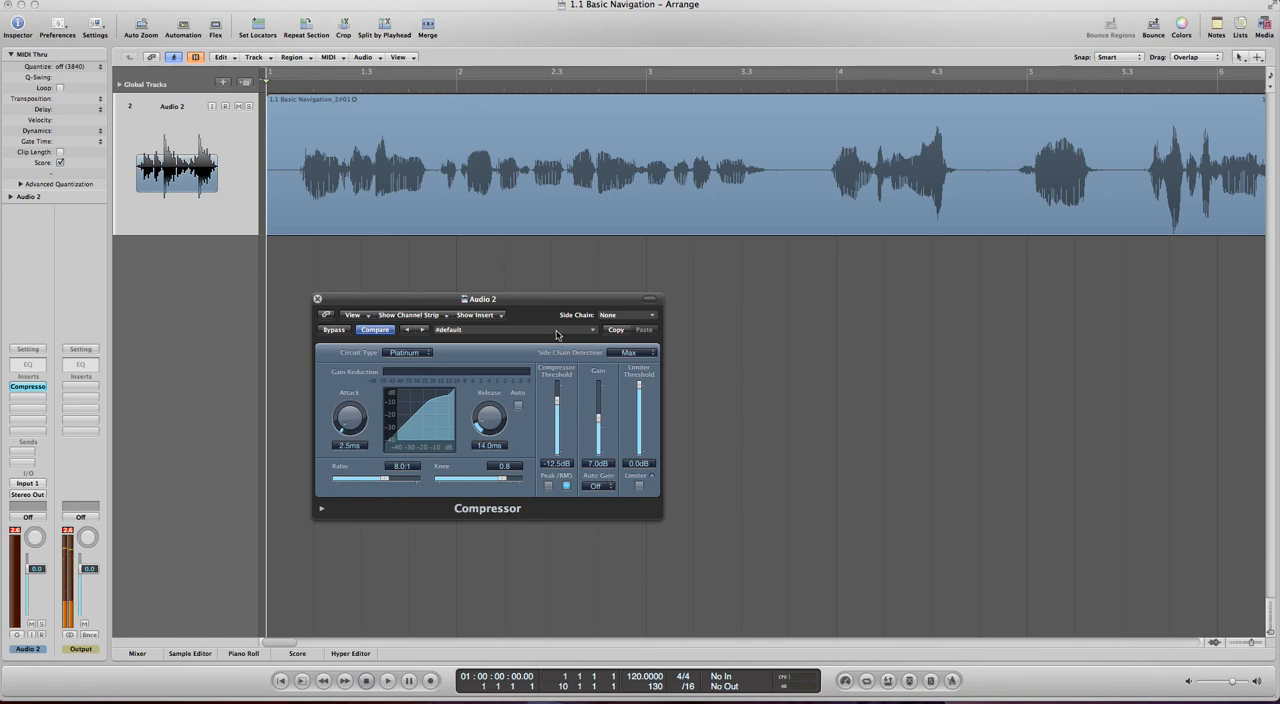
- View the side-chain sources, and try the limiter at a -10.0 dB threshold before resetting it to 0.0 dB and disabling it
{"action": "left_click", "coordinate": [645, 316]}
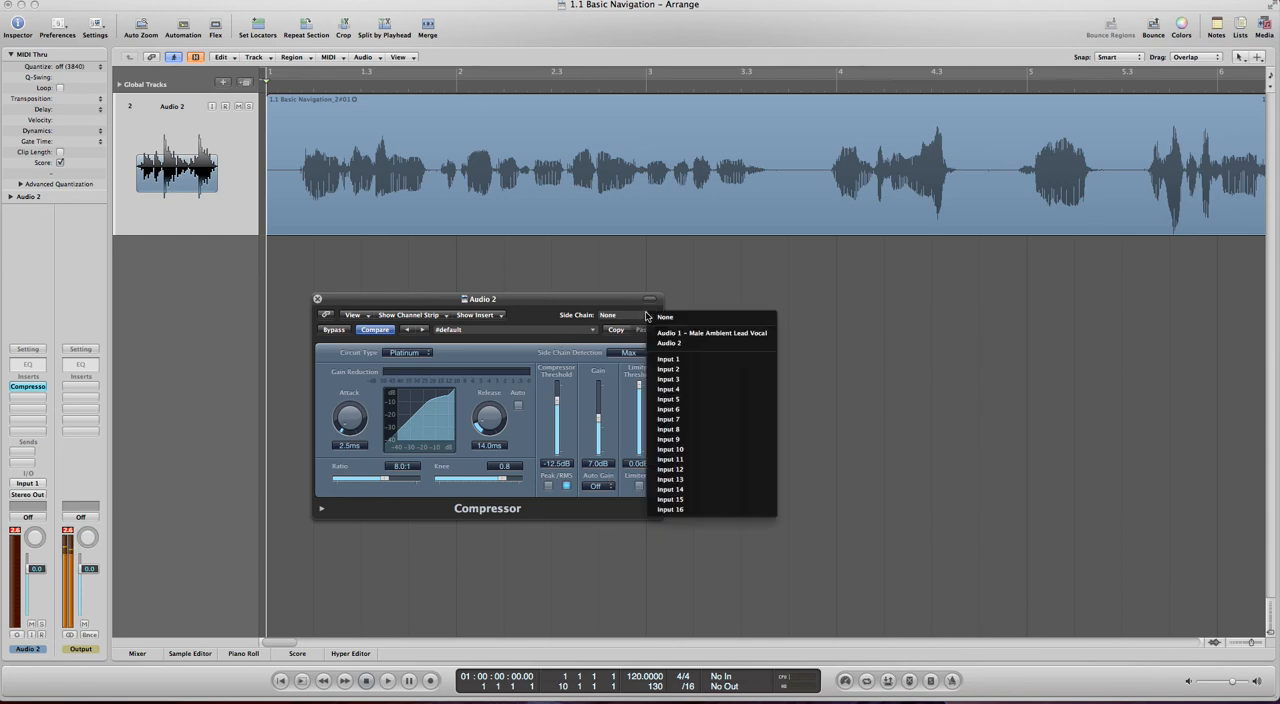
{"action": "left_click", "coordinate": [635, 316]}
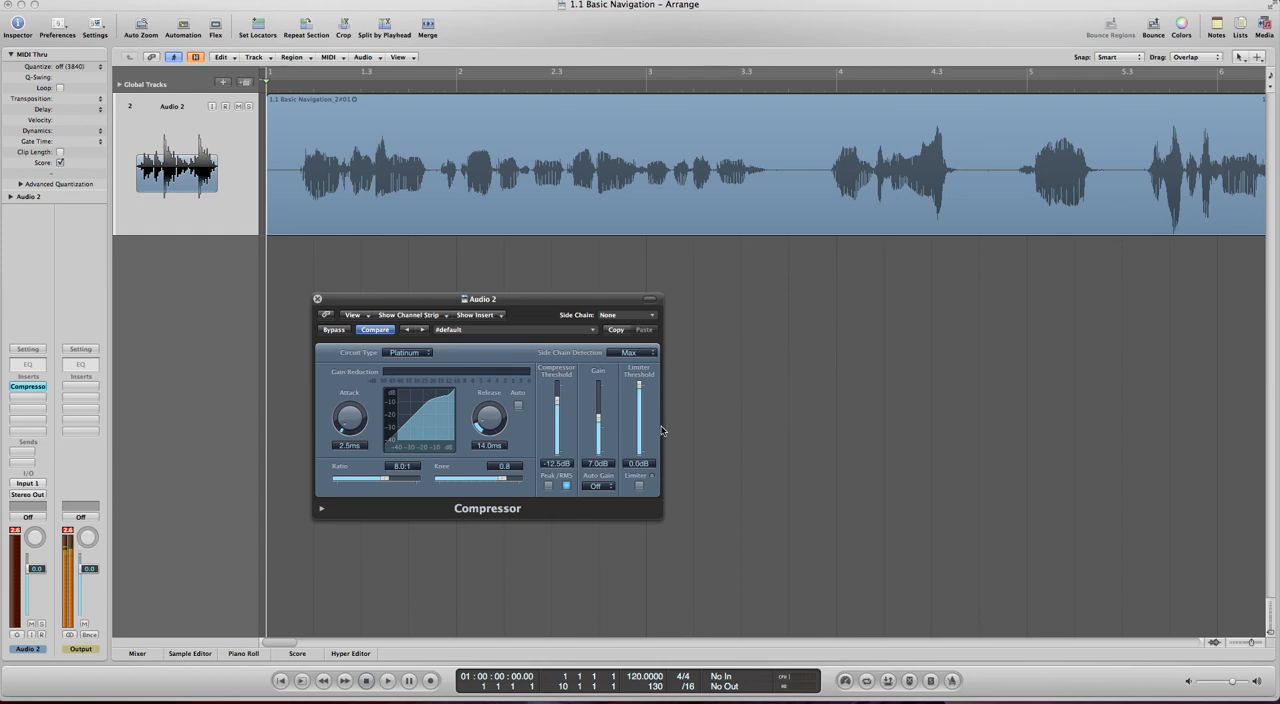
{"action": "left_click", "coordinate": [640, 486]}
{"action": "left_click_drag", "start_coordinate": [645, 390], "coordinate": [651, 533]}
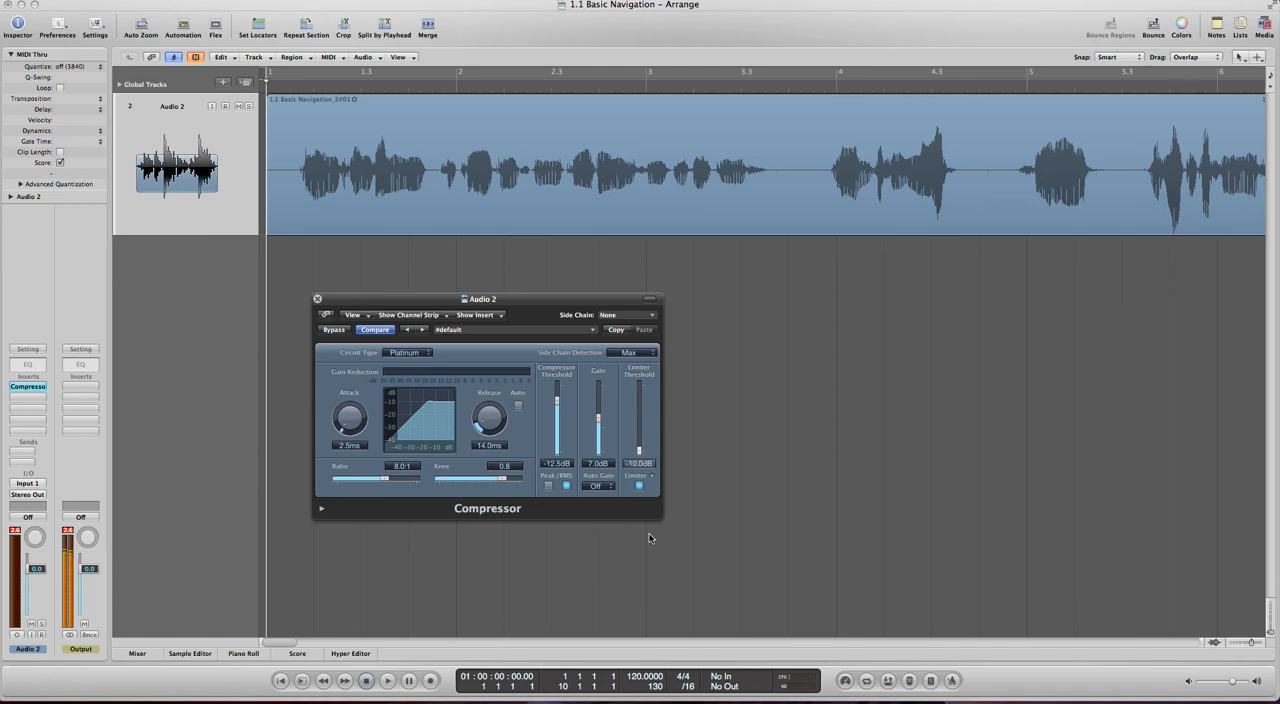
{"action": "left_click_drag", "start_coordinate": [650, 446], "coordinate": [647, 380]}
{"action": "left_click", "coordinate": [639, 486]}
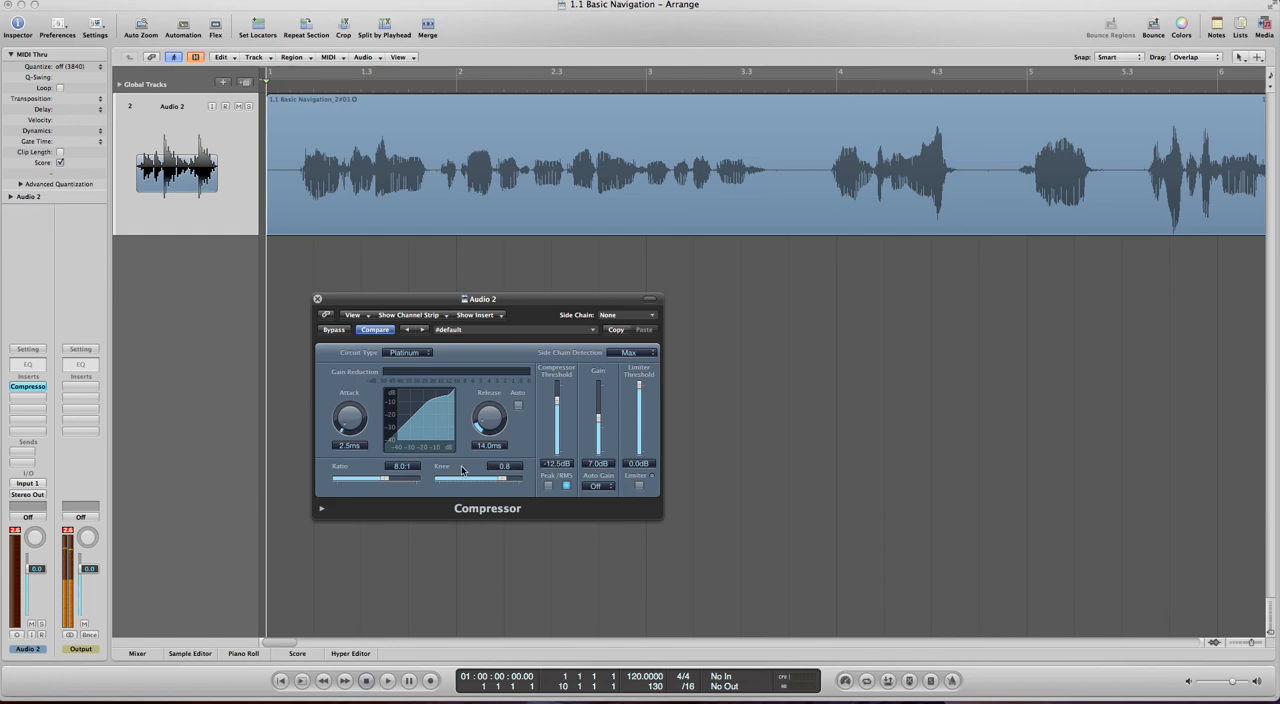
- View the available circuit types while keeping Platinum, and close the compressor window
{"action": "left_click", "coordinate": [422, 356]}
{"action": "left_click", "coordinate": [469, 354]}
{"action": "left_click", "coordinate": [317, 299]}
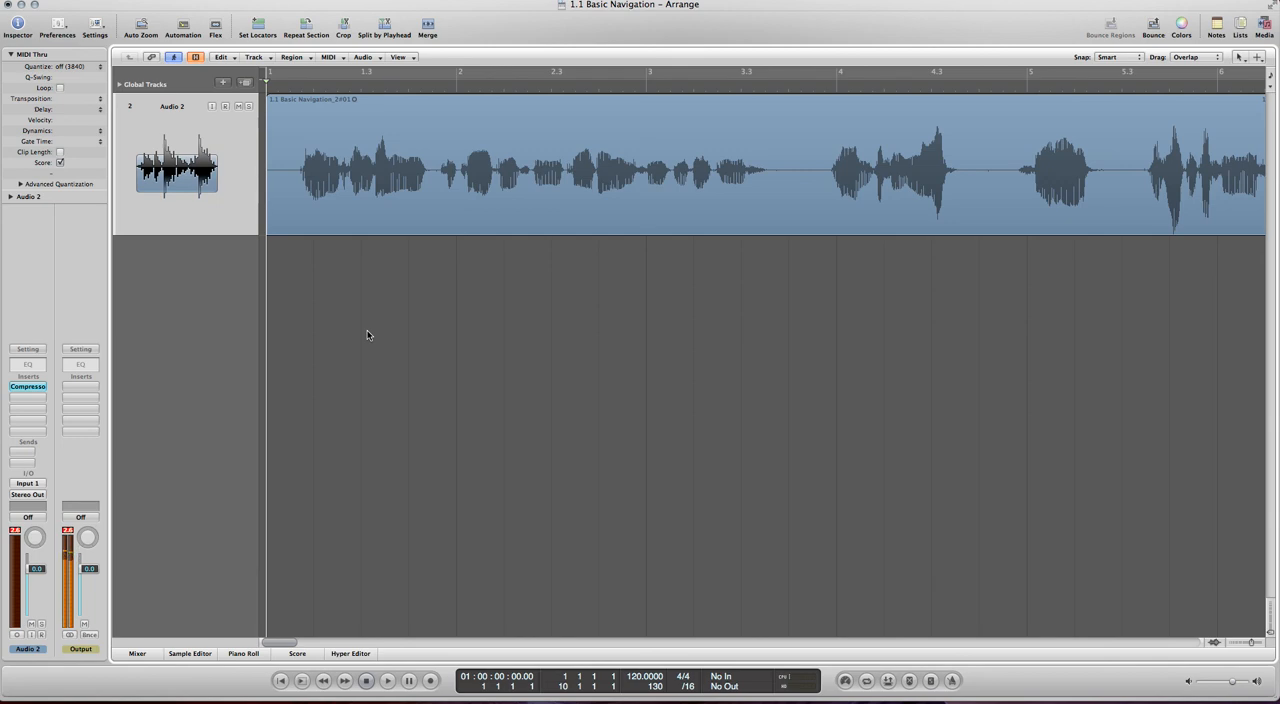